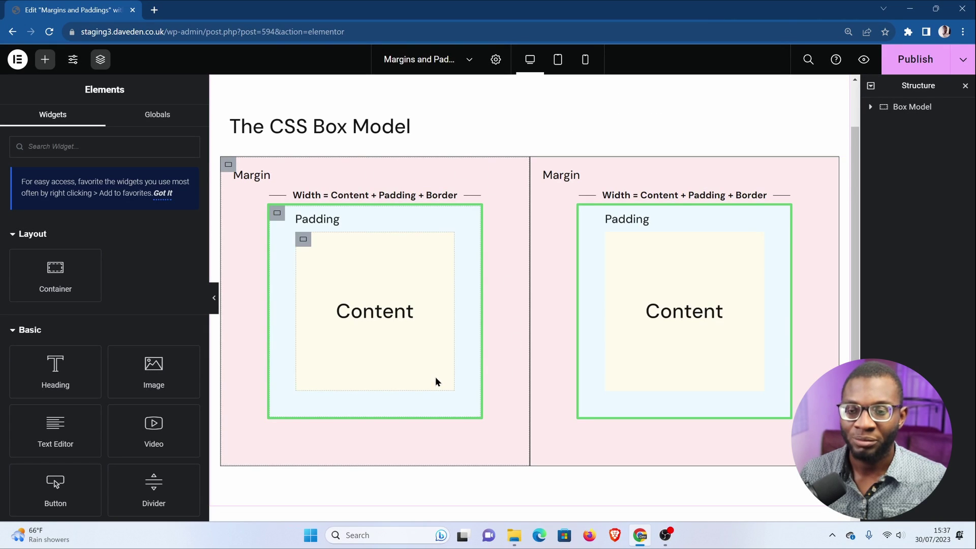
- Add a flexbox container with a single-column, downward layout below the CSS box model diagram
scroll(436, 375, "down", 5)
left_click(515, 366)
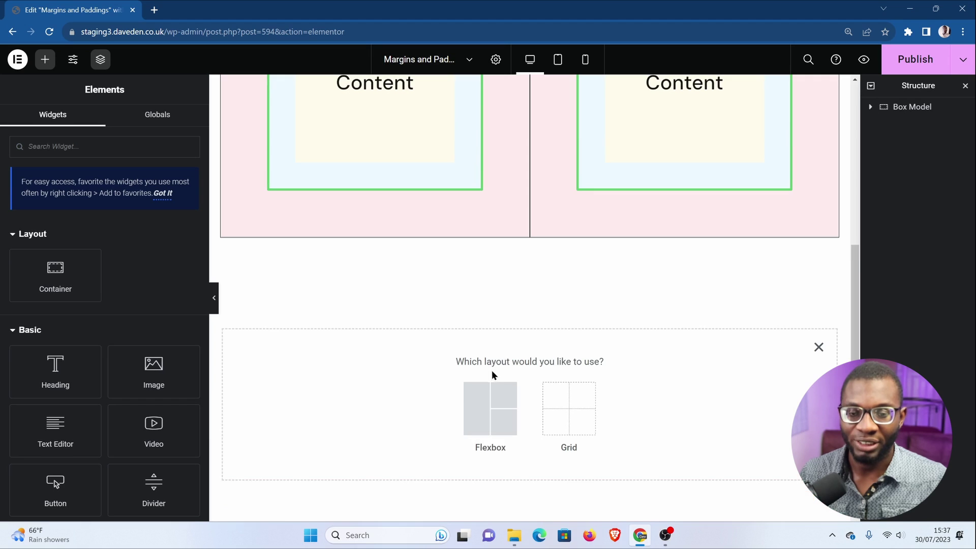
left_click(483, 407)
left_click(376, 399)
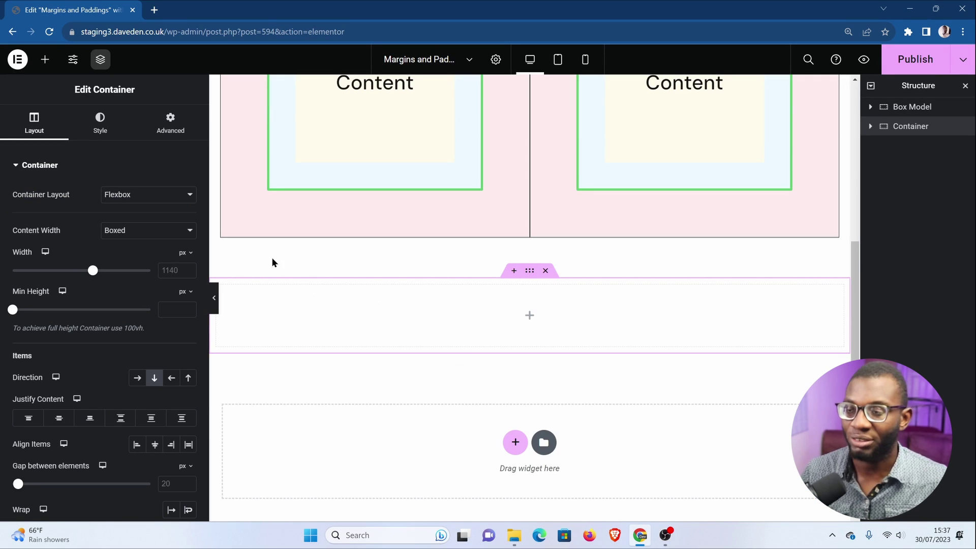
- Set the new container's content width to Full Width and its width to 400 px
left_click(134, 231)
left_click(130, 245)
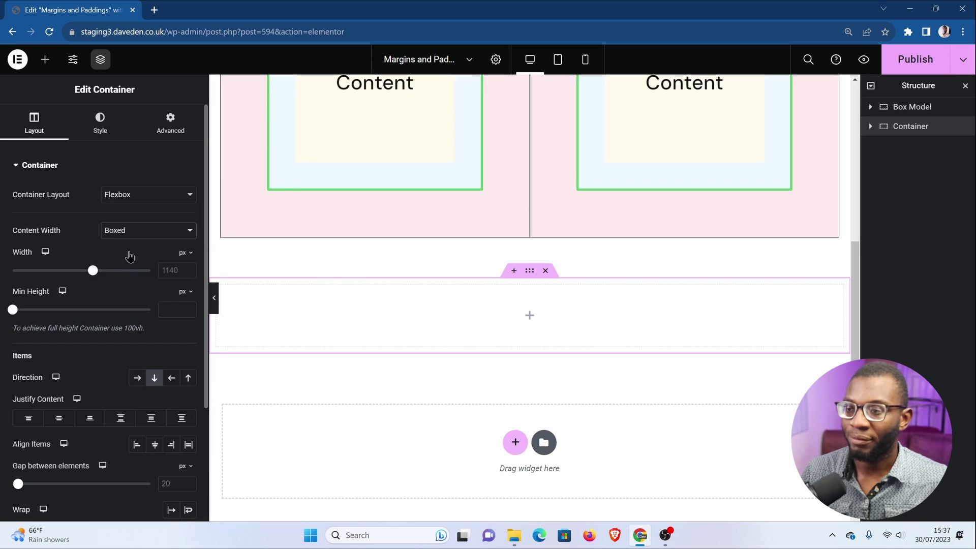
left_click(176, 270)
type("400")
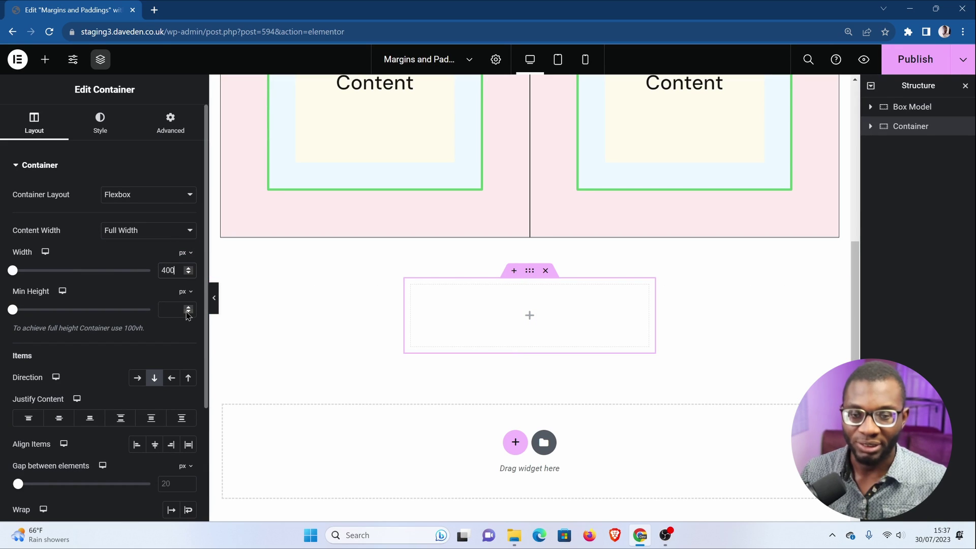
- Set the container's gap between elements to 0 and its padding to 0 on all sides
left_click(172, 489)
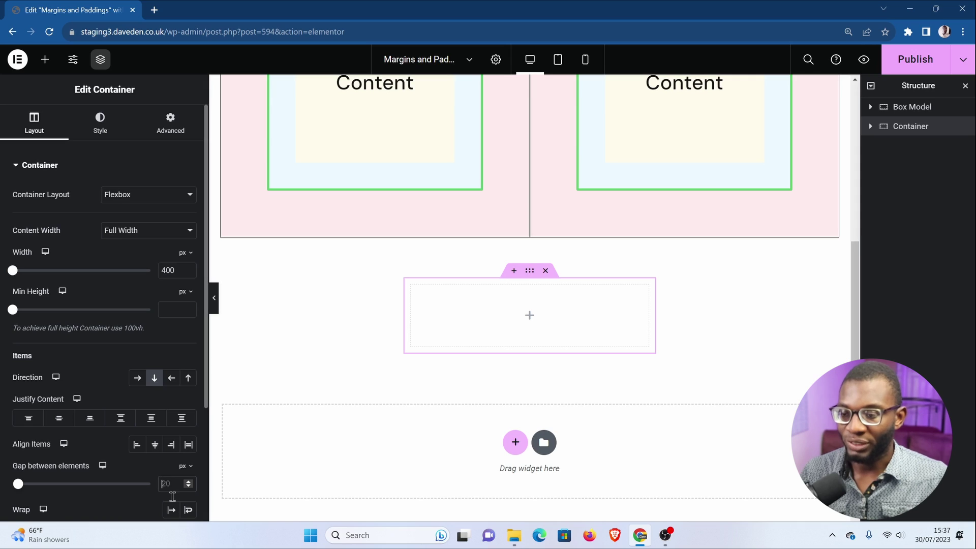
type("0")
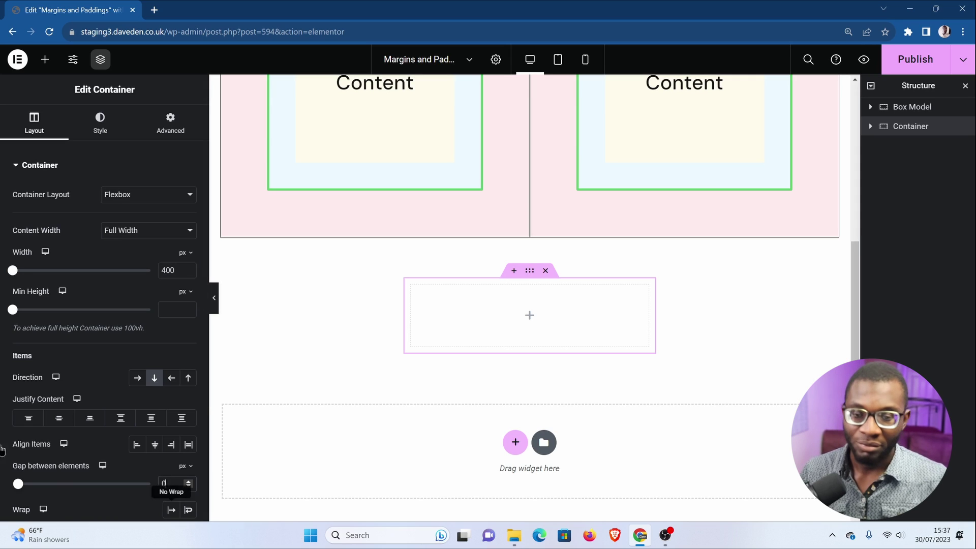
left_click(165, 133)
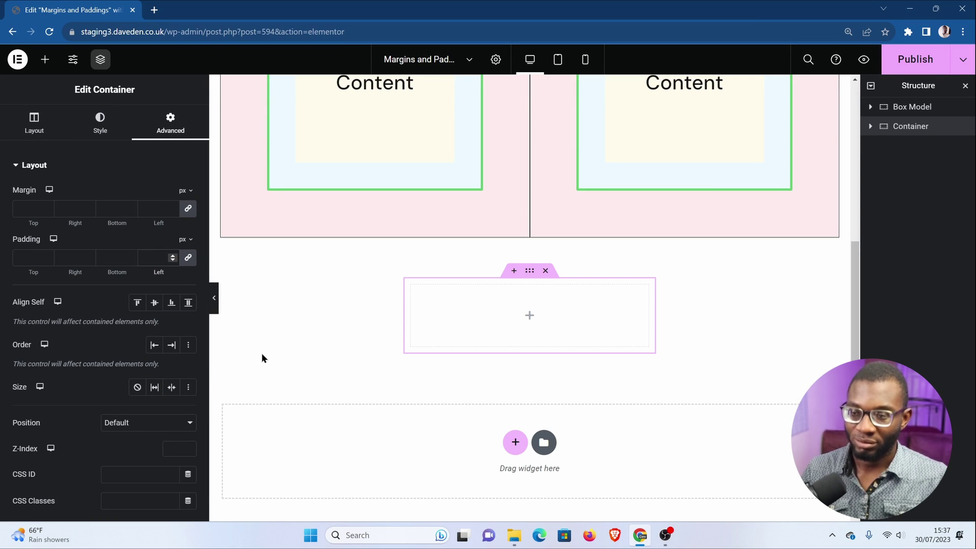
type("0")
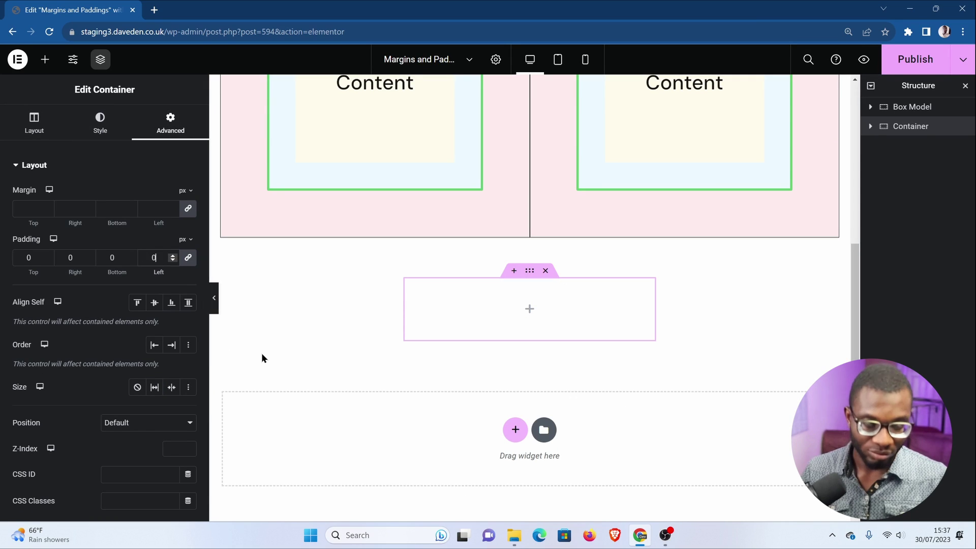
- Give the container a solid border 4 px wide on all sides
left_click(87, 120)
left_click(91, 300)
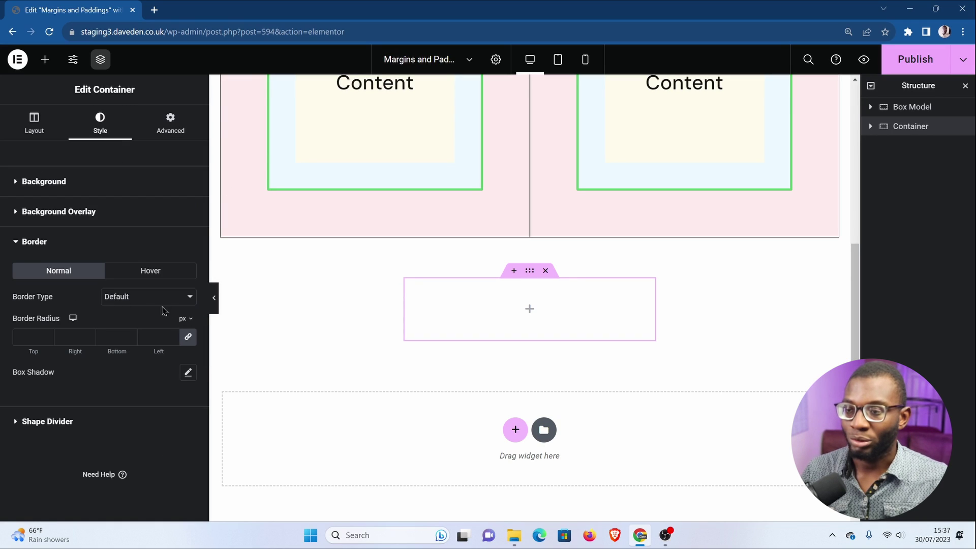
left_click(148, 300)
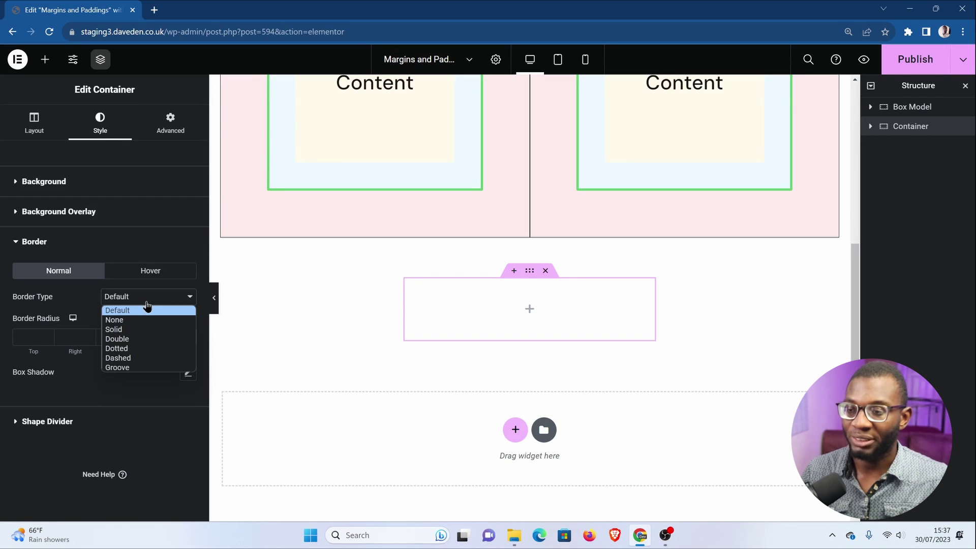
left_click(175, 328)
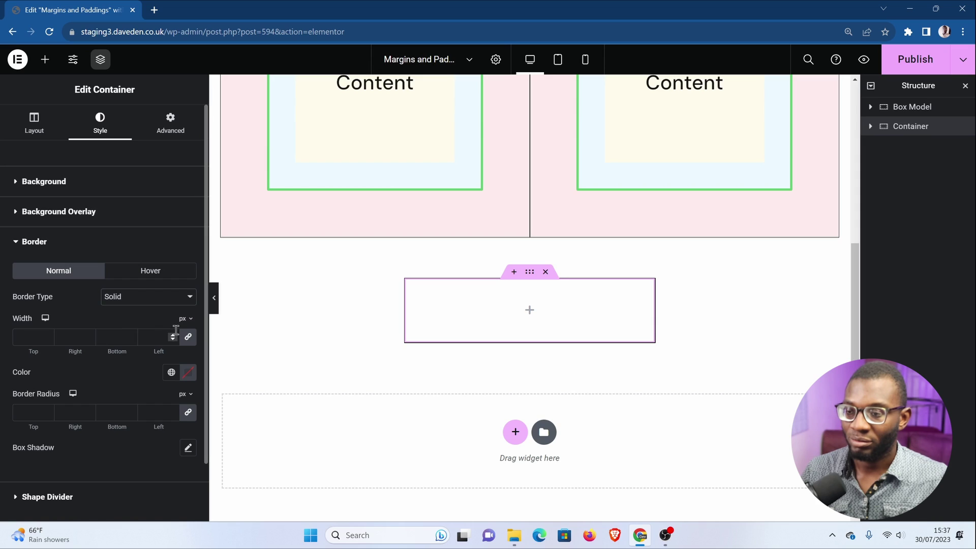
left_click(173, 336)
left_click(173, 336)
left_click(173, 336)
left_click(173, 336)
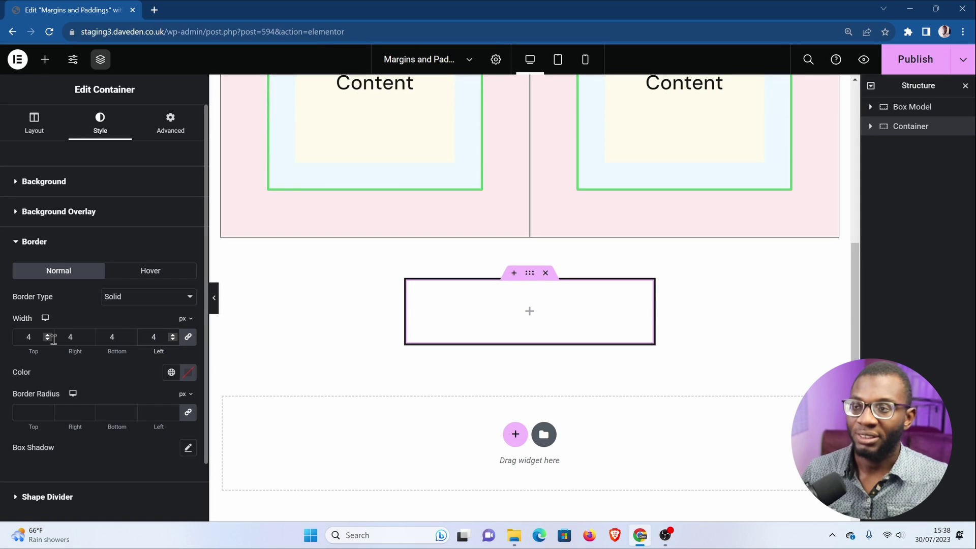
- Nest a second container inside the bordered container and set its content width to Full Width
left_click(44, 60)
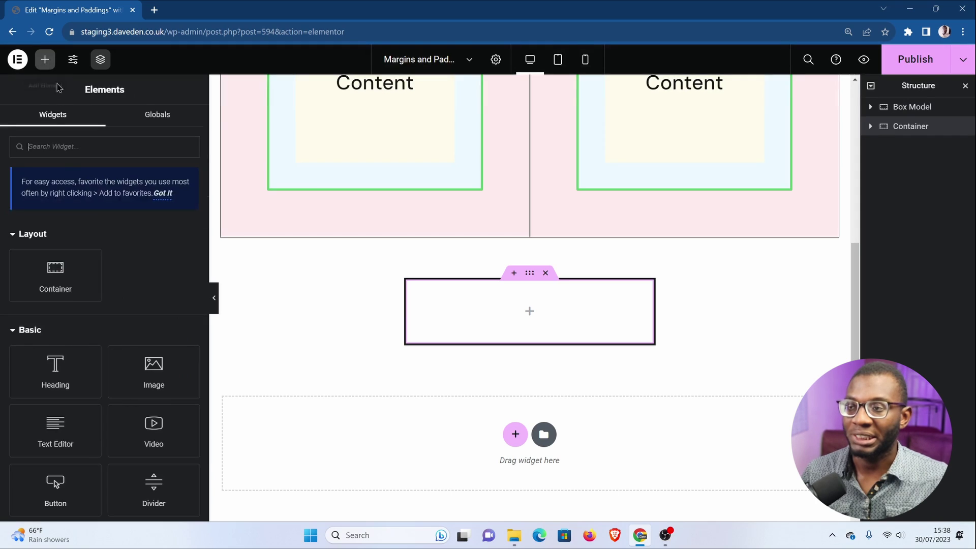
left_click_drag(76, 283, 599, 318)
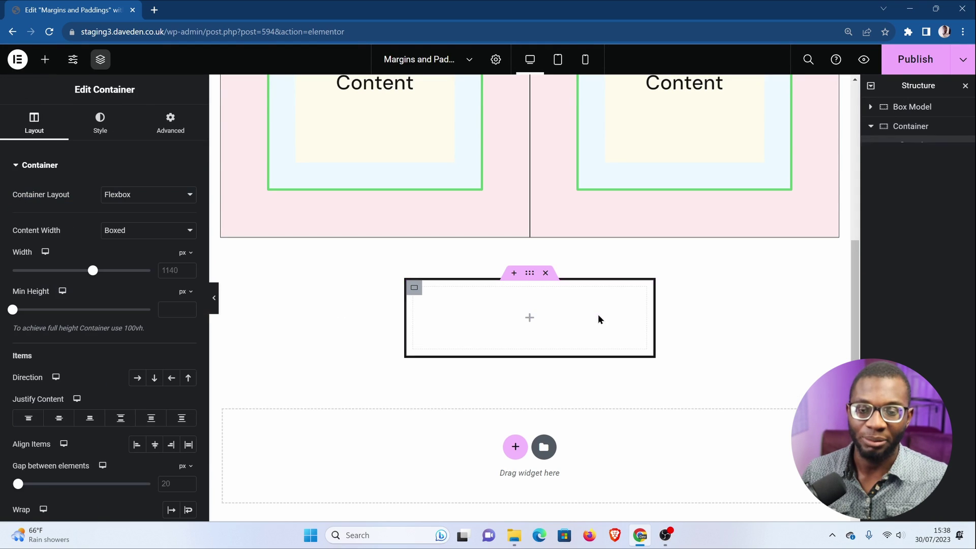
left_click(124, 231)
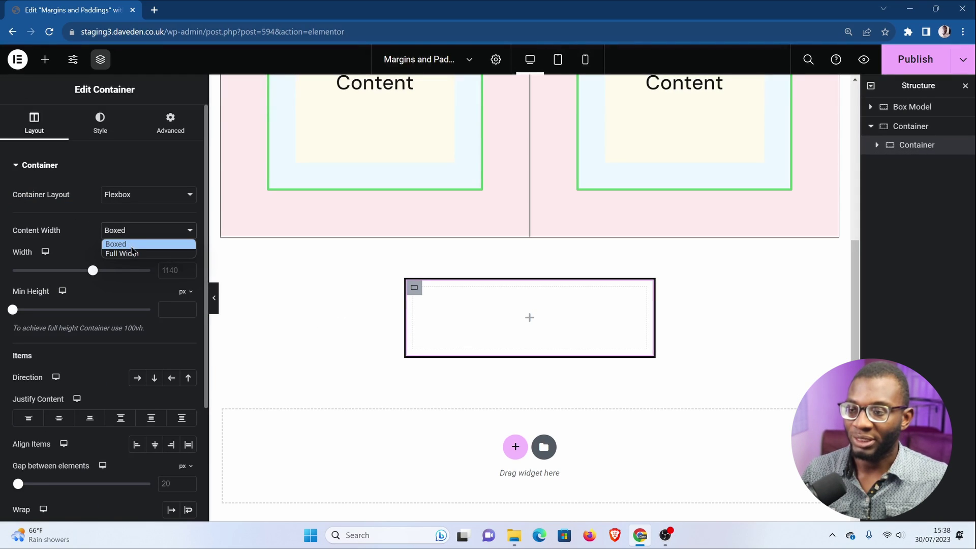
left_click(133, 253)
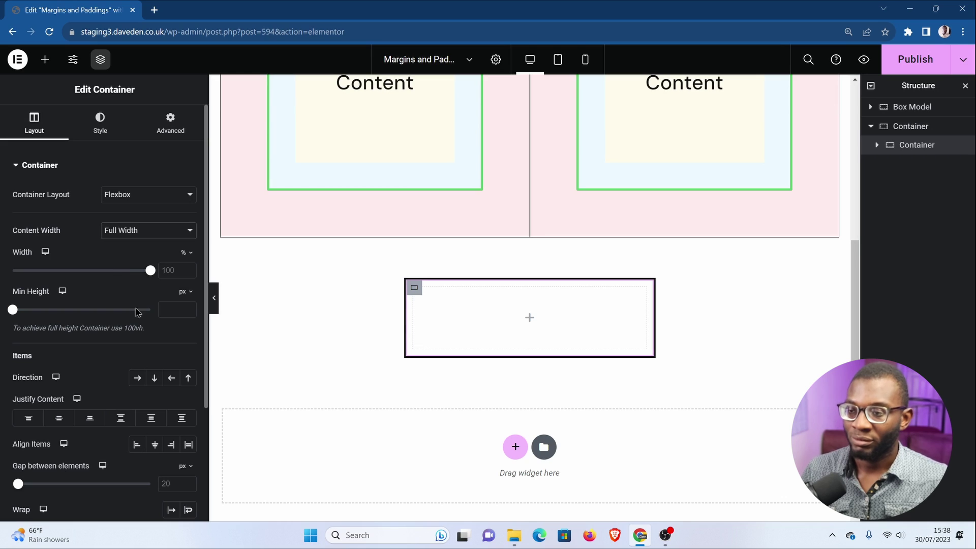
- Fill the inner container's background with the global color Link Orange
left_click(106, 127)
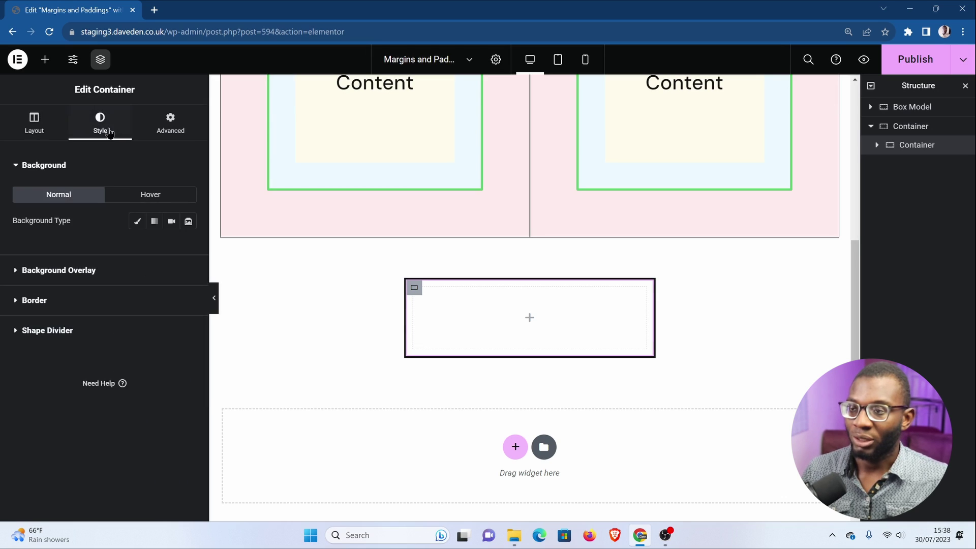
left_click(138, 222)
left_click(172, 248)
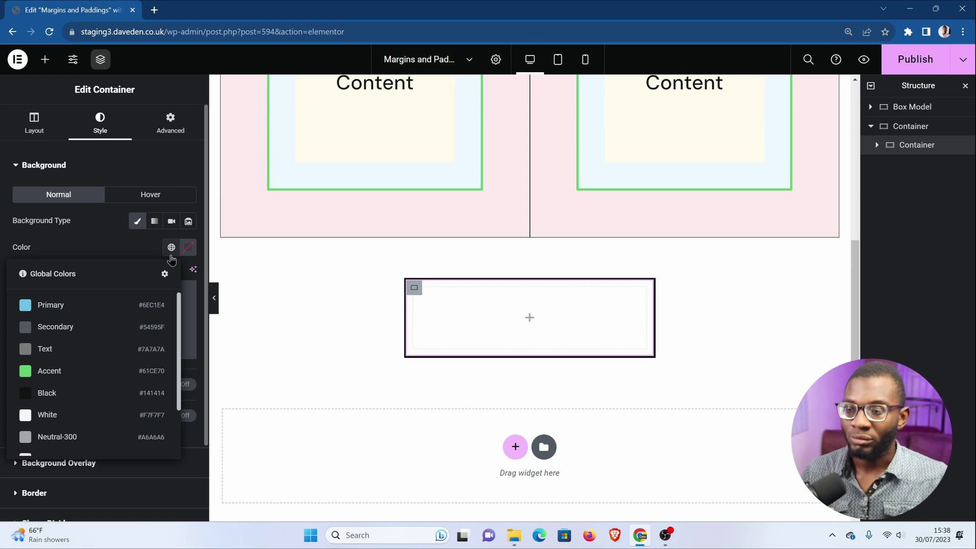
scroll(87, 406, "down", 3)
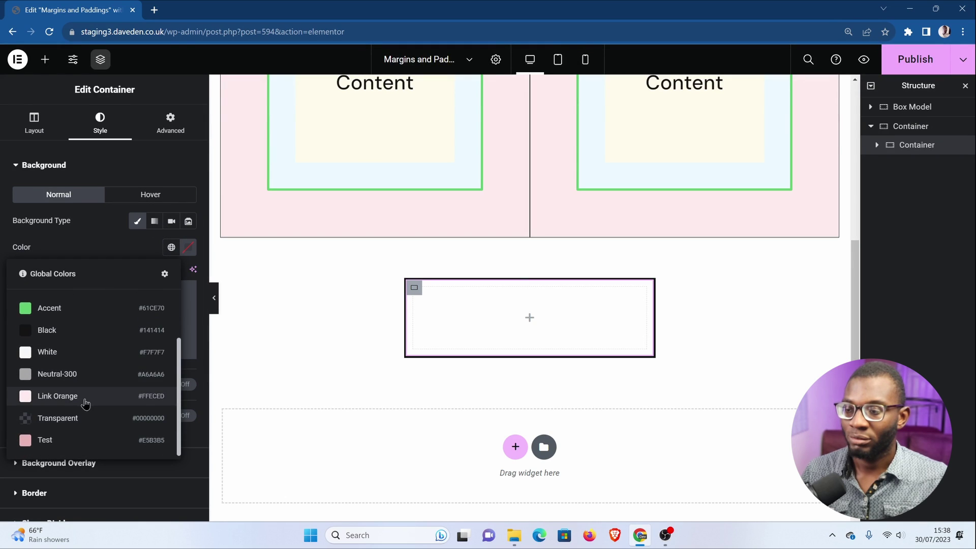
left_click(65, 397)
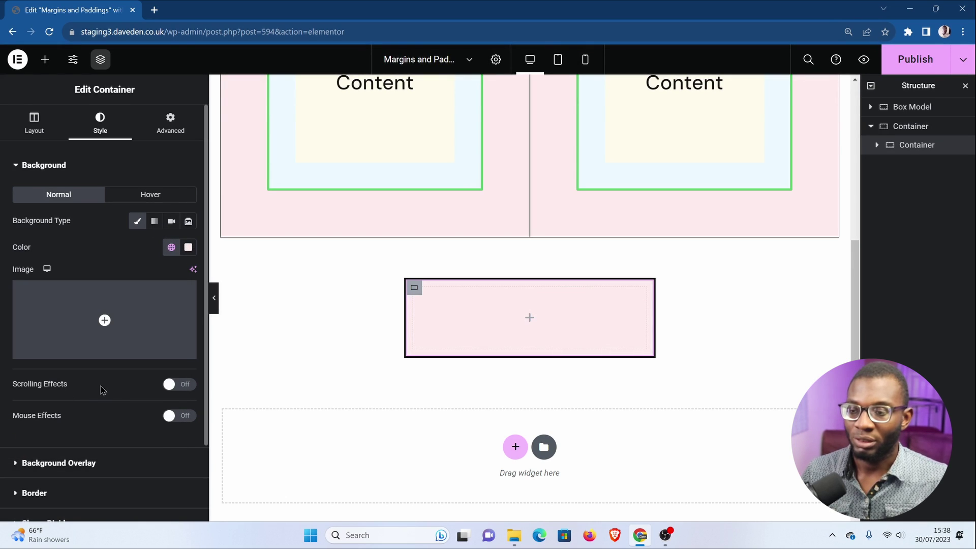
- Give the inner container a solid 2 px border on all sides in the green global Accent color
scroll(83, 408, "down", 2)
left_click(81, 402)
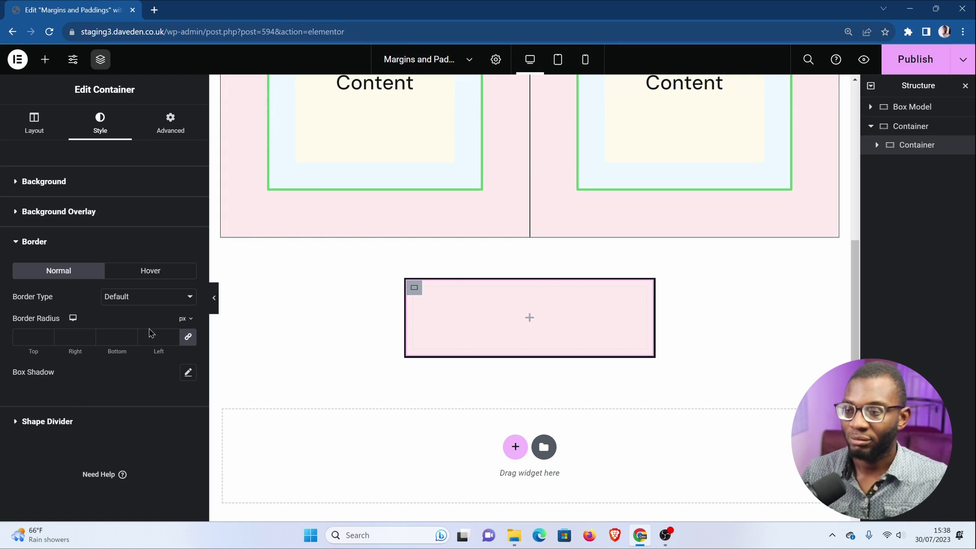
left_click(156, 298)
left_click(170, 331)
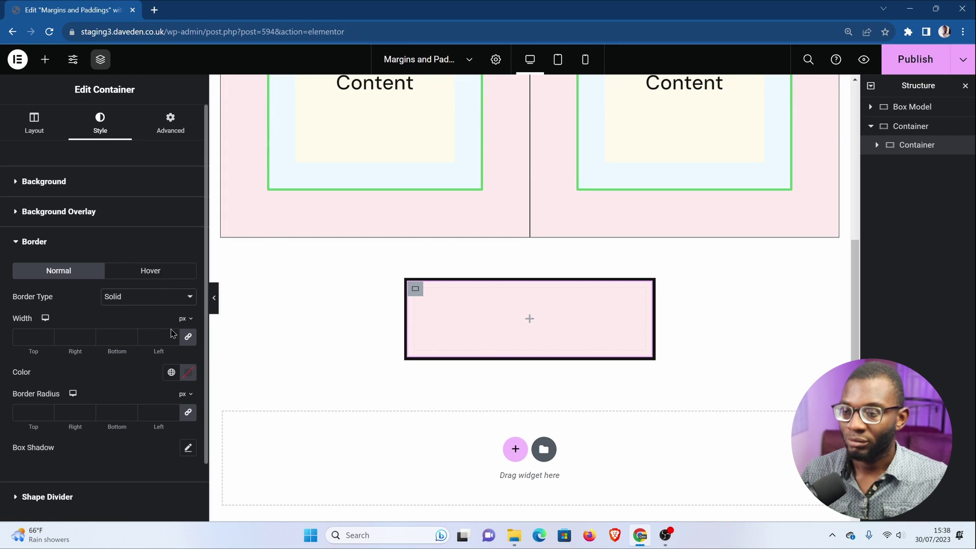
left_click(173, 334)
left_click(173, 334)
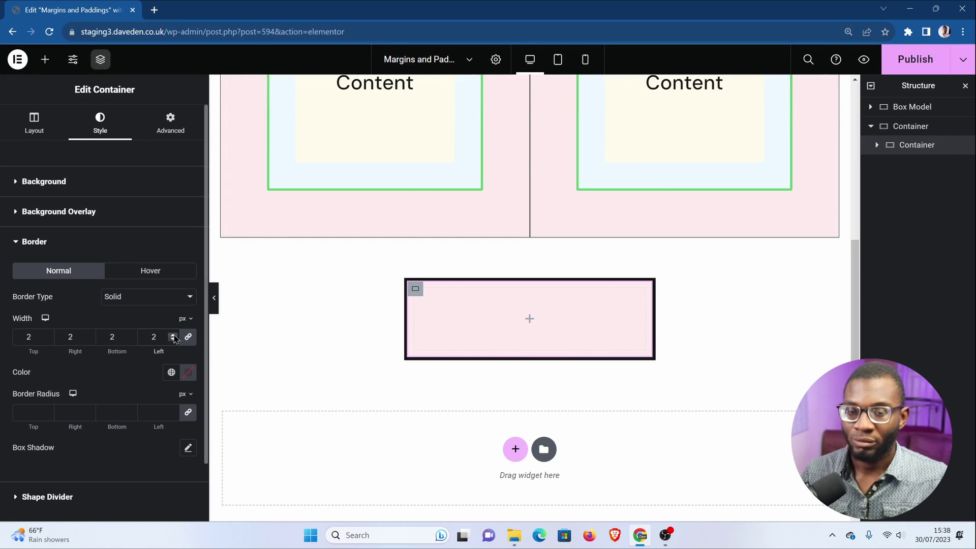
left_click(171, 372)
left_click(97, 272)
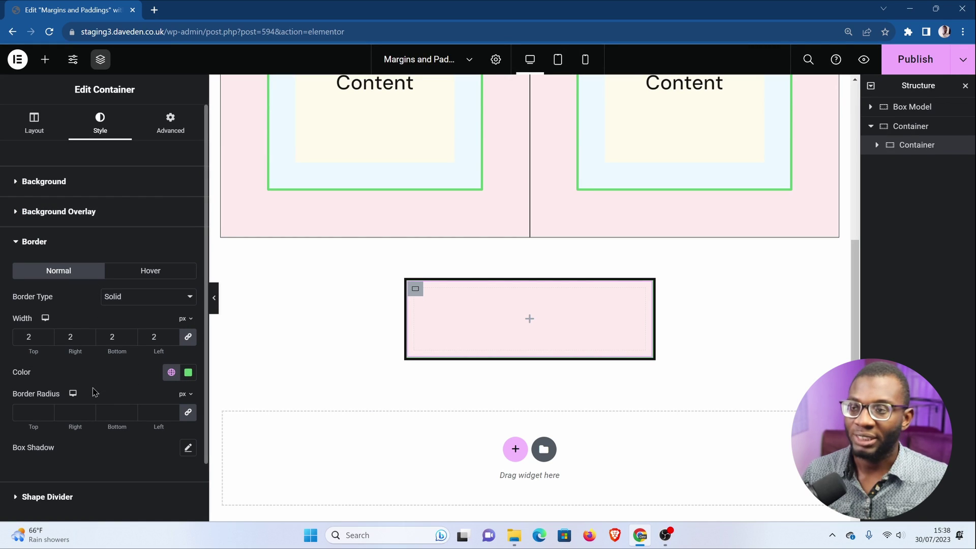
- Add a heading reading "Content" inside the inner container and align it to the center
left_click(45, 59)
left_click_drag(55, 369, 519, 313)
triple_click(107, 214)
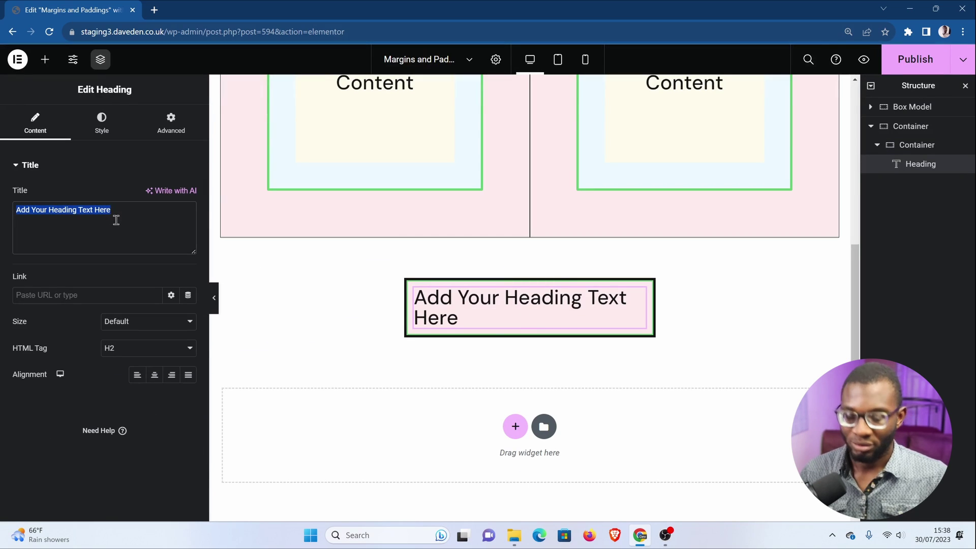
type("Ce")
type("ontent")
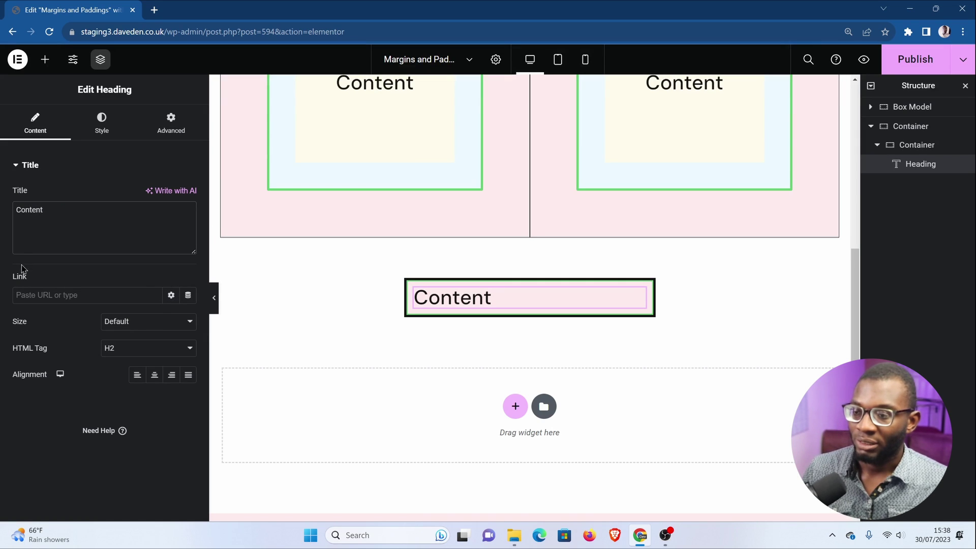
left_click(154, 375)
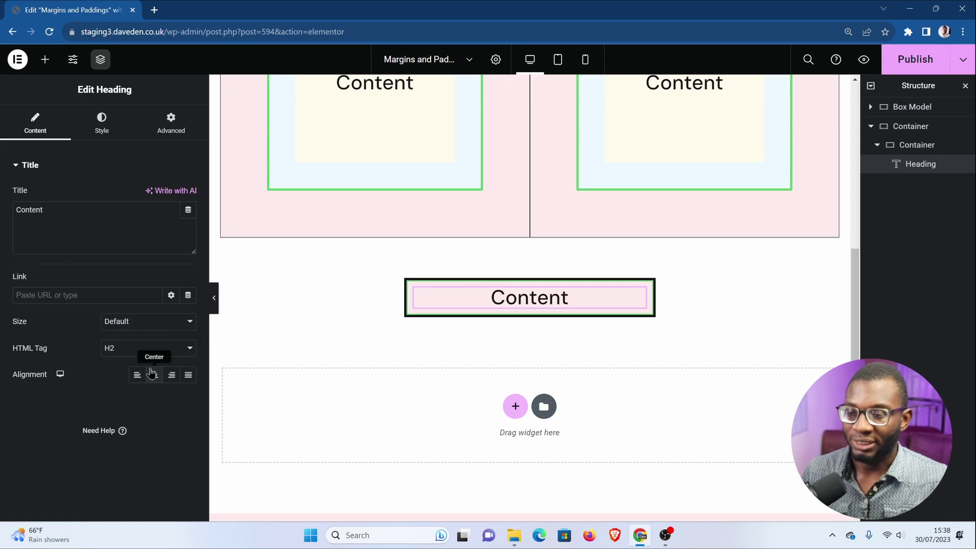
- Set the heading's width to Inline (auto) in its layout settings
left_click(169, 125)
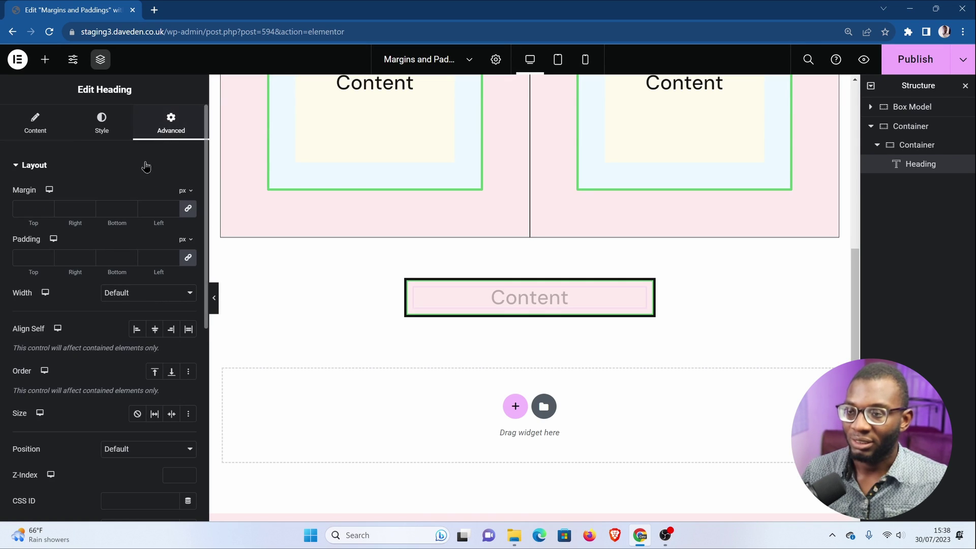
left_click(153, 297)
left_click(163, 328)
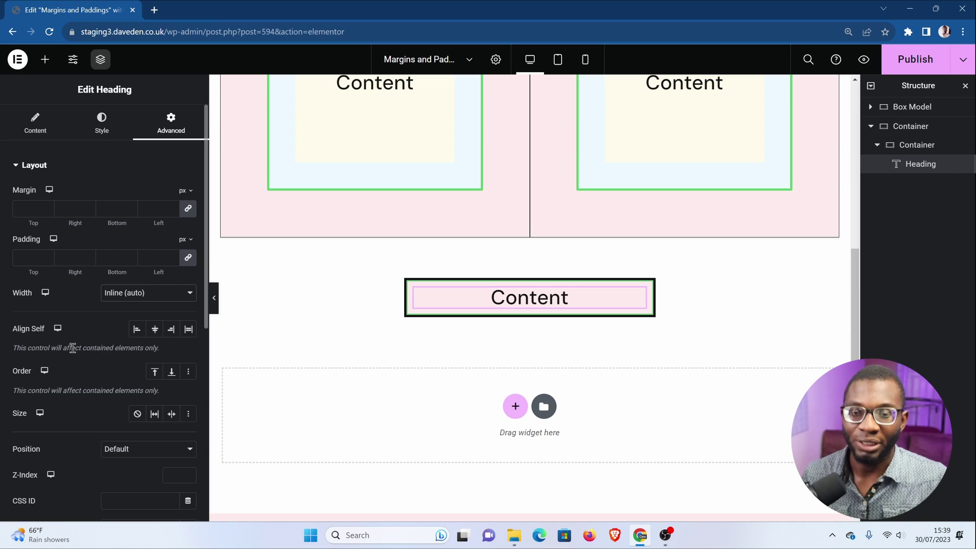
- Give the Content heading a solid border with a width of 2 px on all sides
scroll(303, 282, "up", 2)
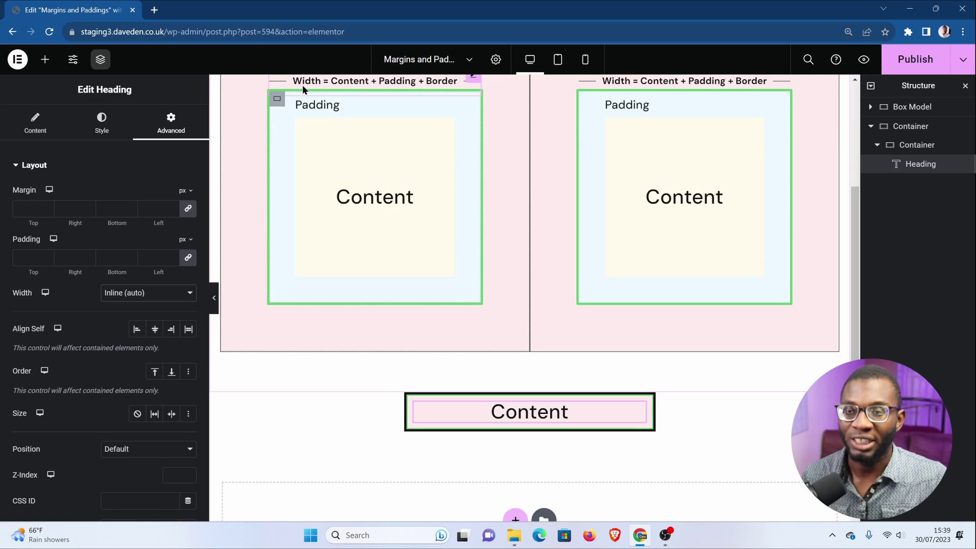
scroll(406, 338, "down", 2)
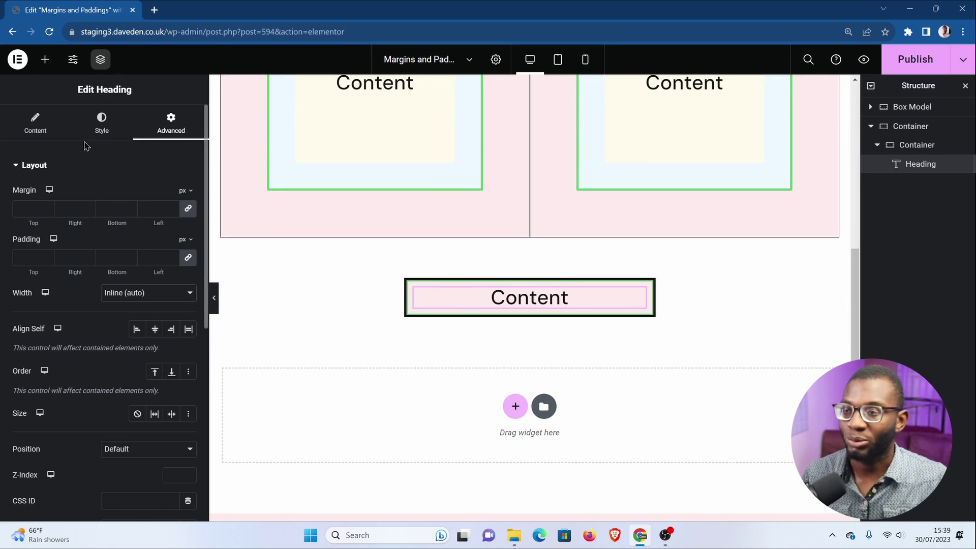
left_click(103, 125)
left_click(167, 123)
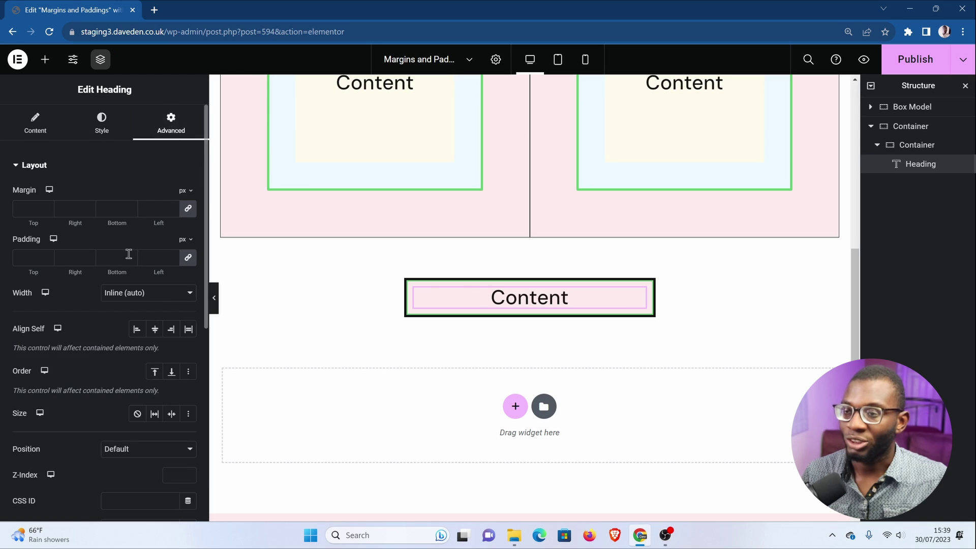
scroll(126, 270, "down", 7)
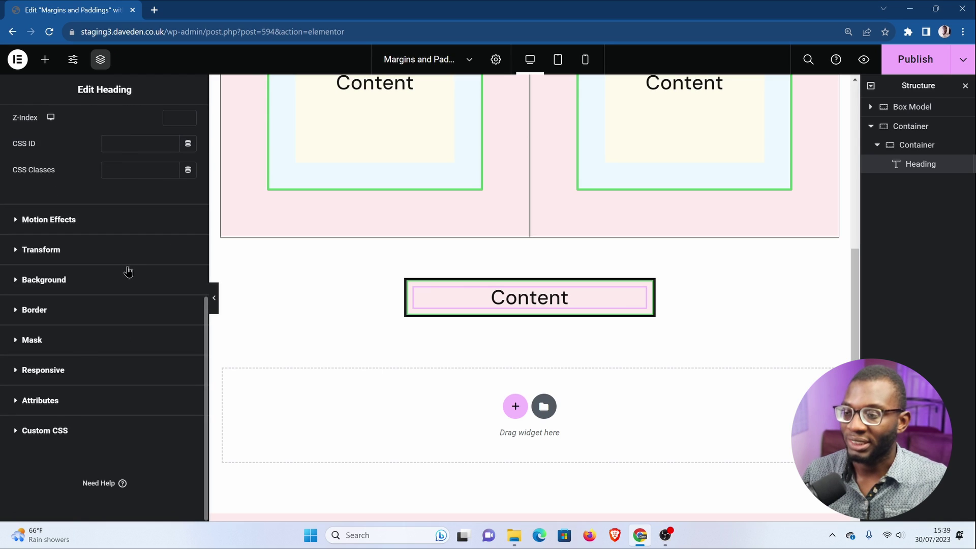
left_click(63, 312)
left_click(134, 341)
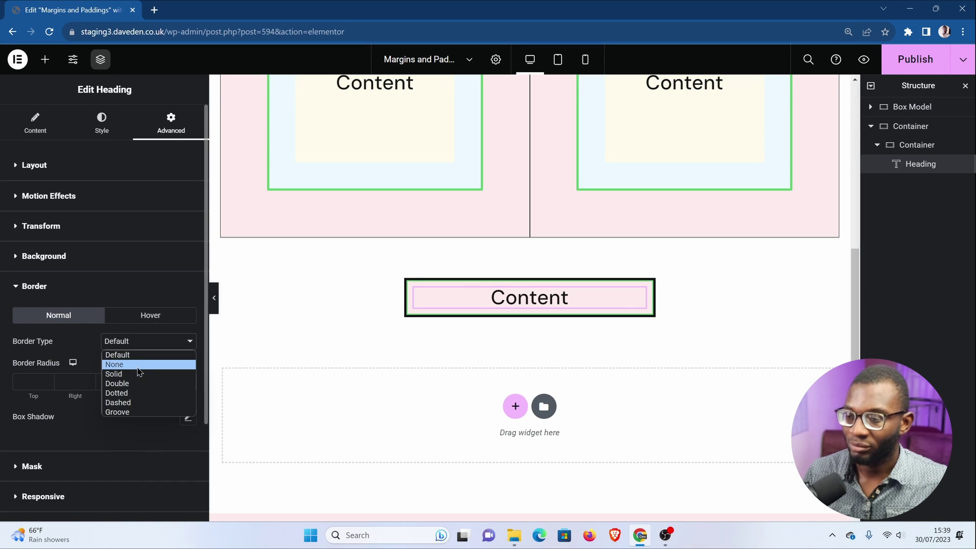
left_click(139, 374)
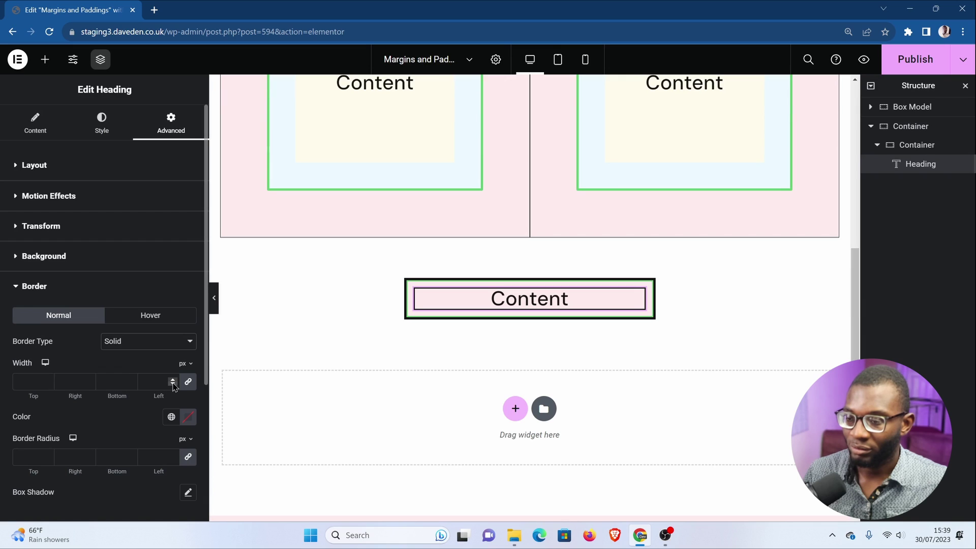
left_click(173, 381)
left_click(173, 380)
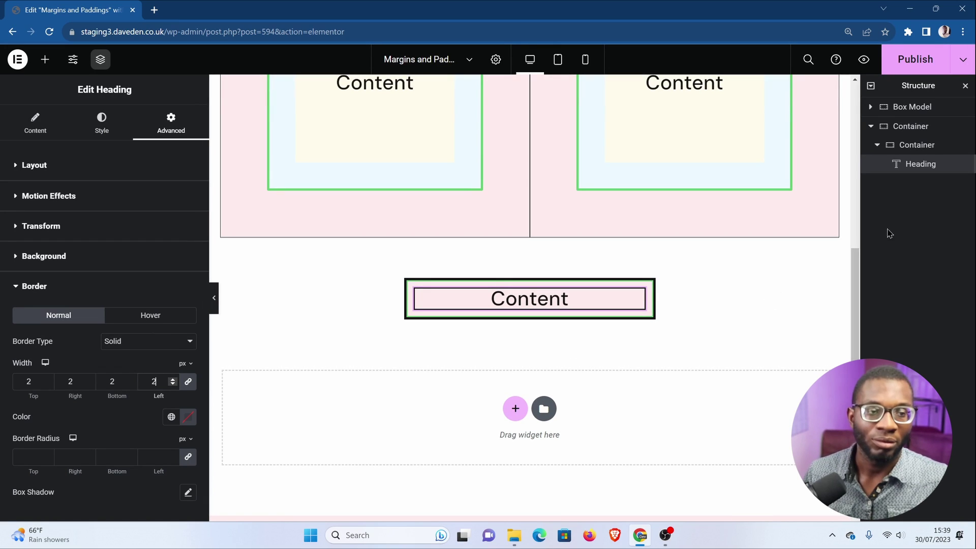
- Rename the heading as Content and the inner container as Child in the page structure
double_click(920, 170)
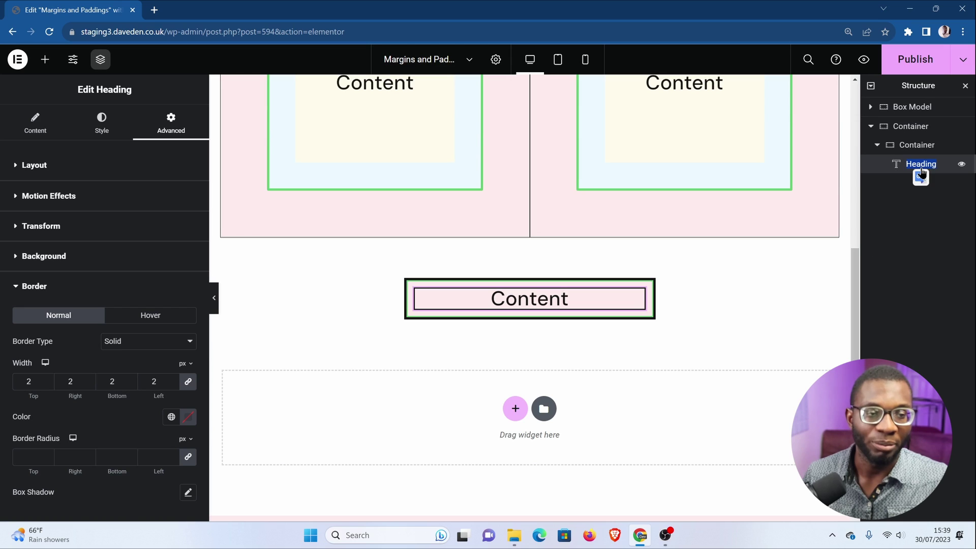
type("Content")
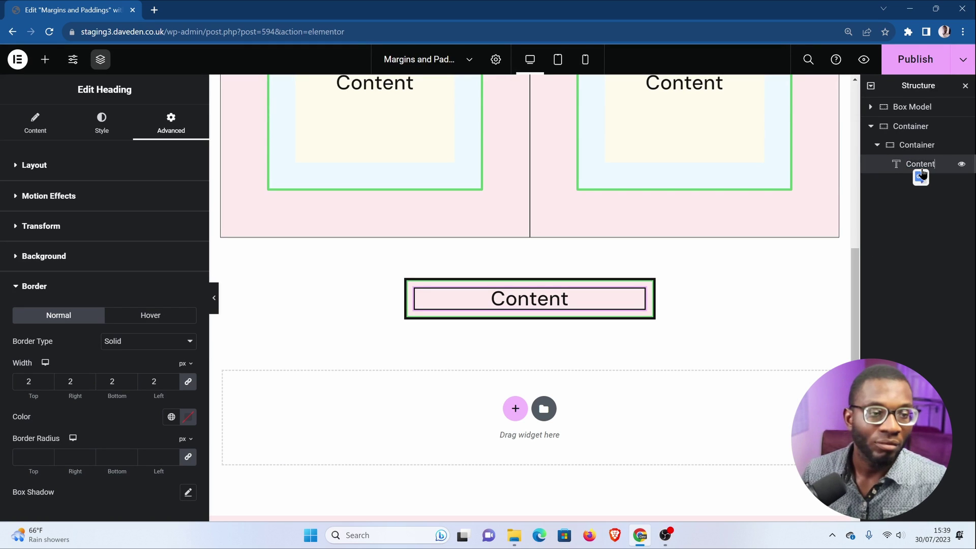
left_click(923, 146)
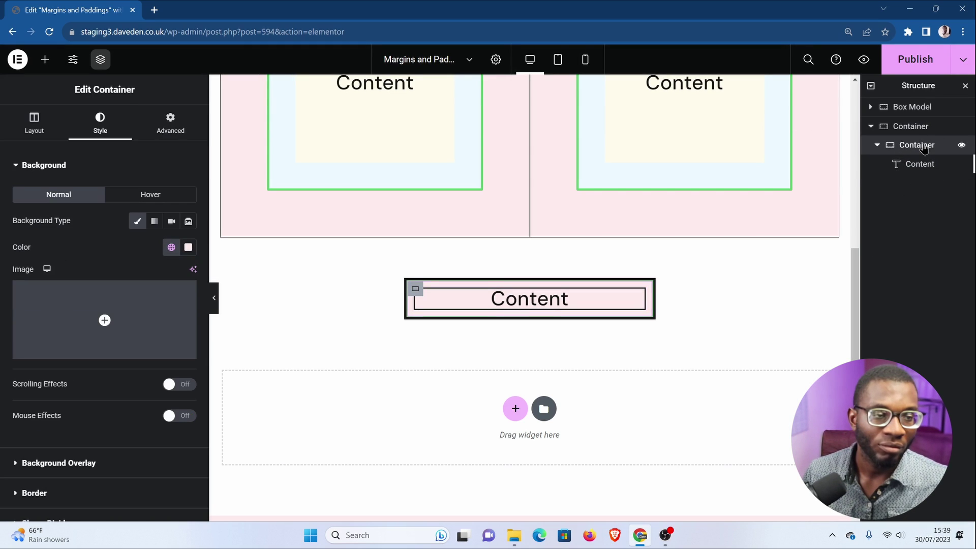
double_click(923, 146)
type("Child")
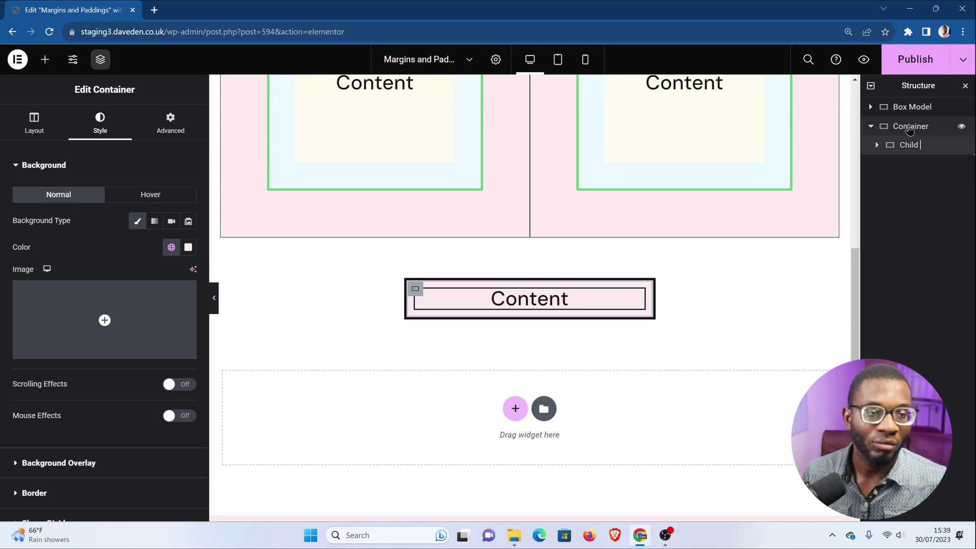
- Rename the outer container as Parent in the page structure
left_click(912, 127)
double_click(914, 127)
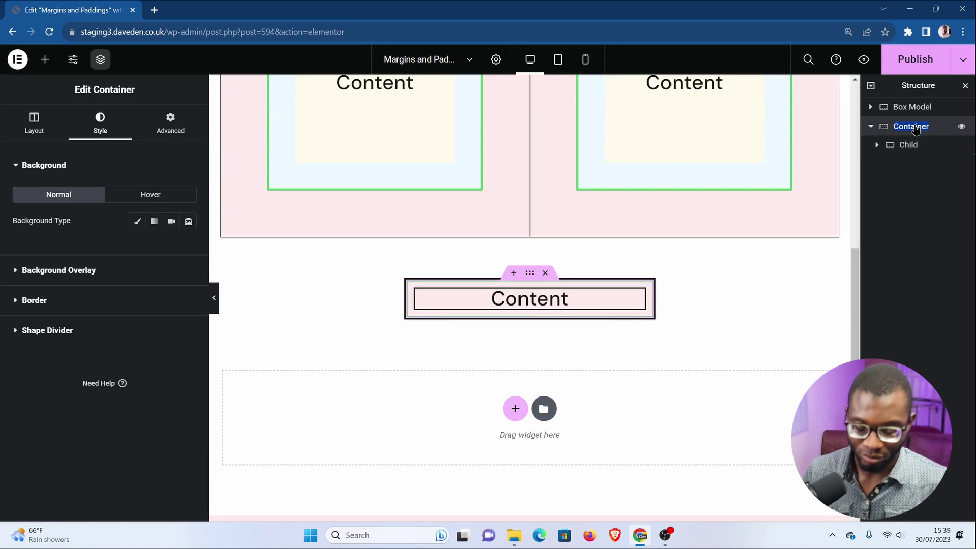
type("Parent")
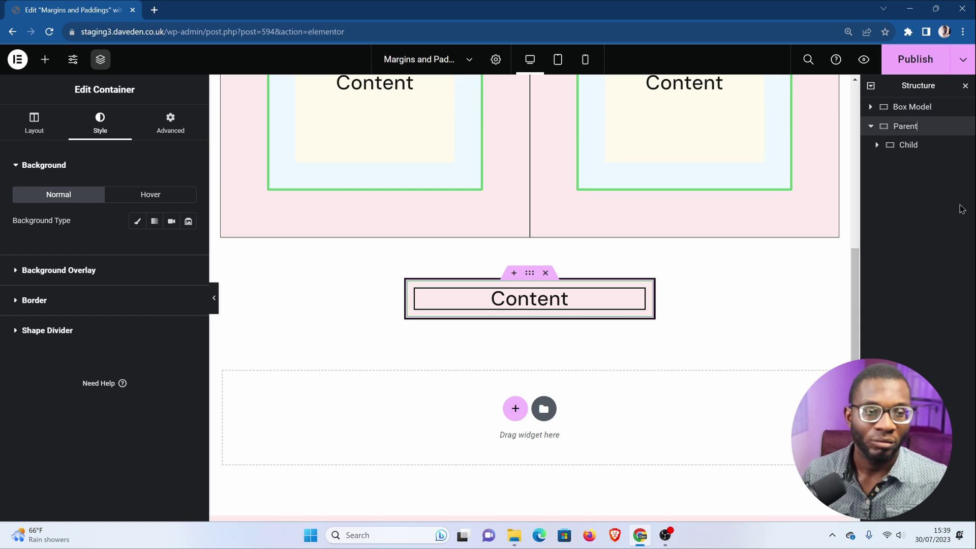
- Set the Child container's padding to 80 px on all sides
left_click(933, 146)
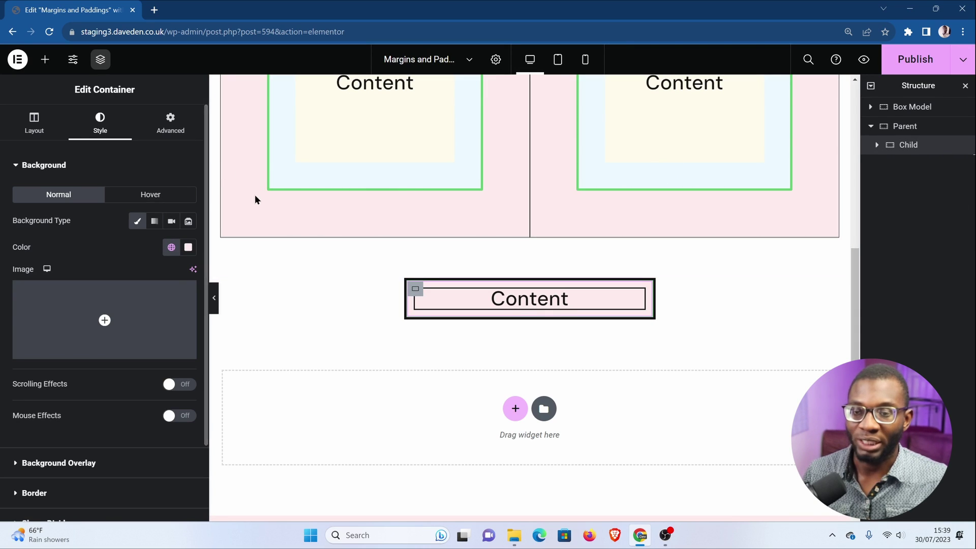
scroll(310, 260, "up", 3)
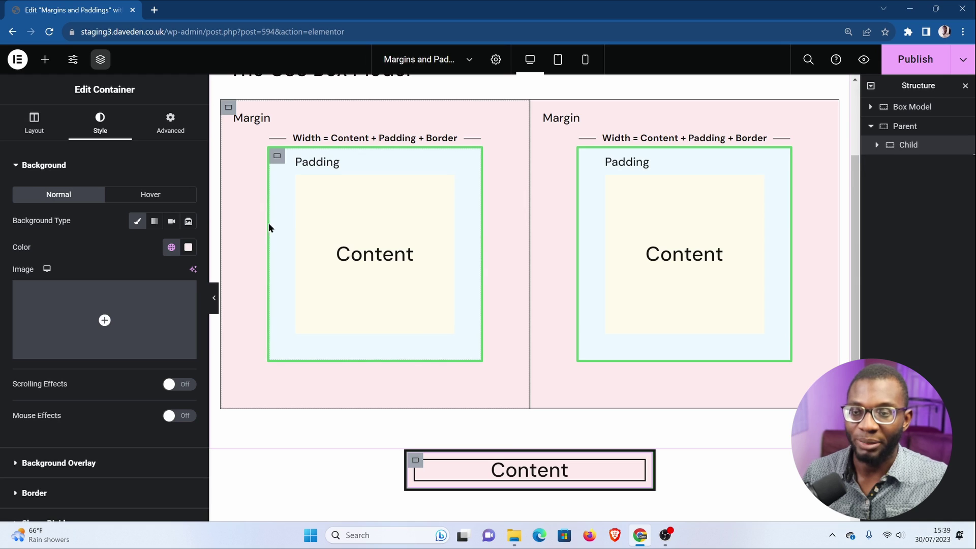
scroll(230, 217, "down", 3)
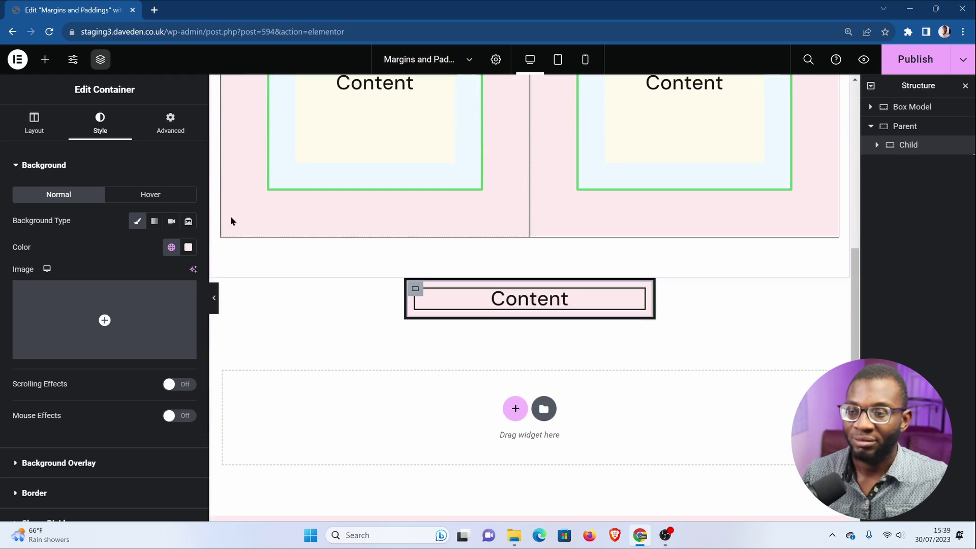
left_click(164, 133)
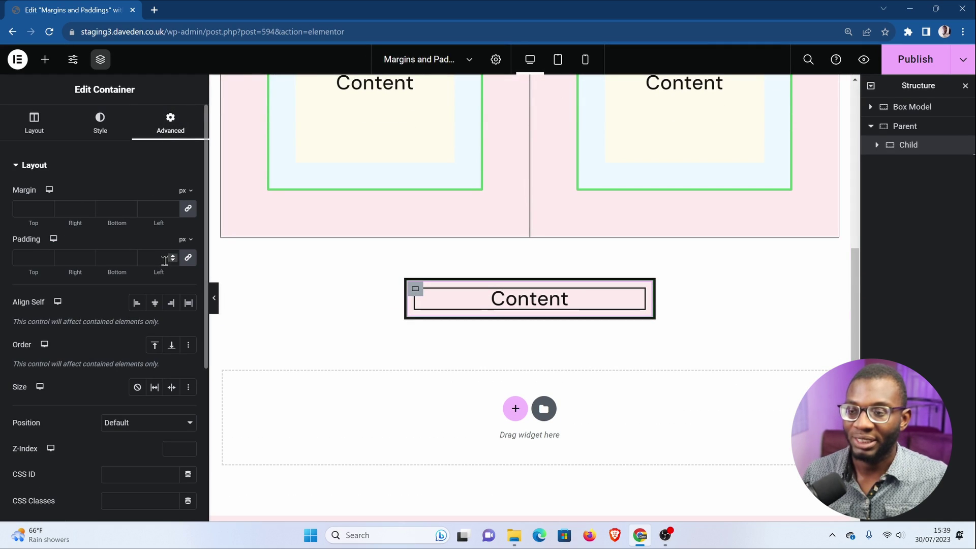
left_click_drag(173, 257, 173, 258)
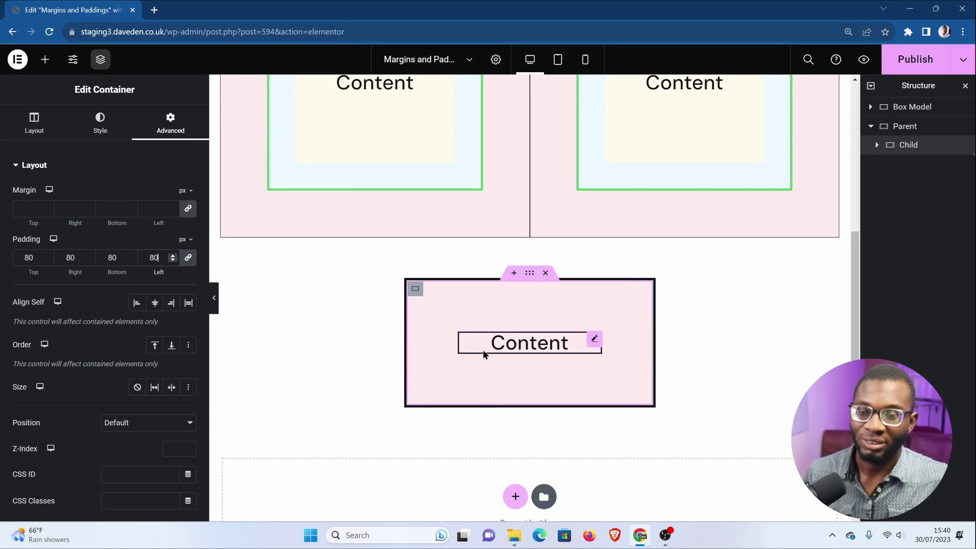
- Compare the example with the box model diagram and increase the Child container's padding to 97 px on all sides
scroll(422, 305, "up", 5)
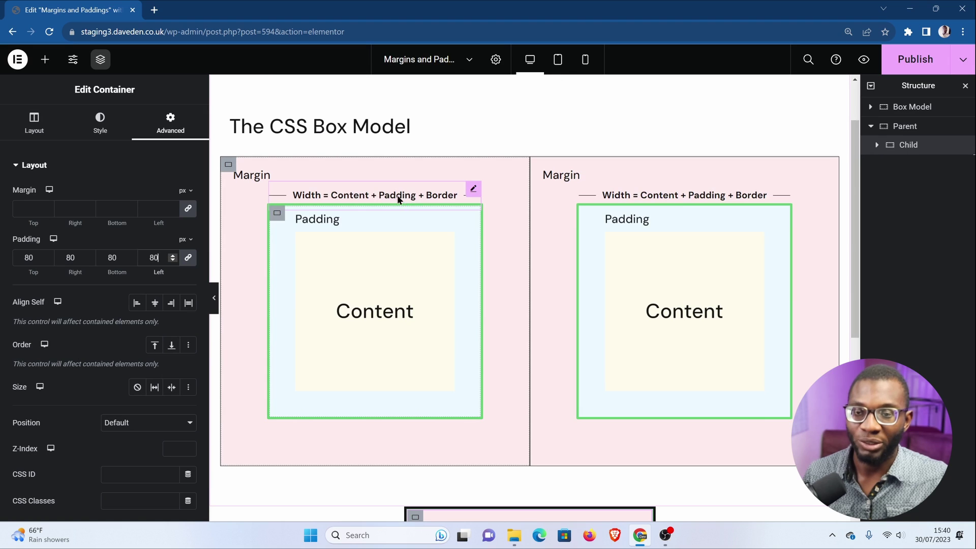
scroll(311, 204, "down", 1)
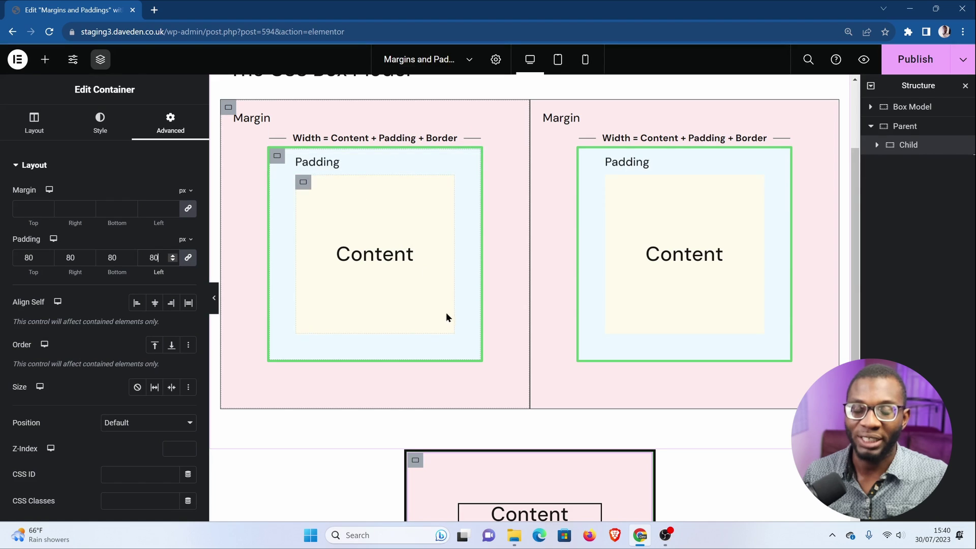
scroll(452, 315, "down", 5)
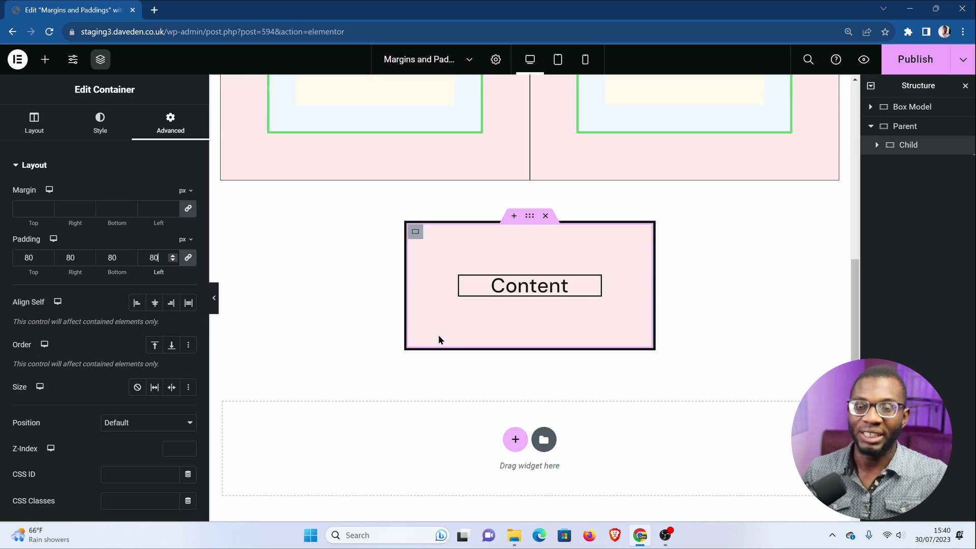
scroll(173, 258, "up", 17)
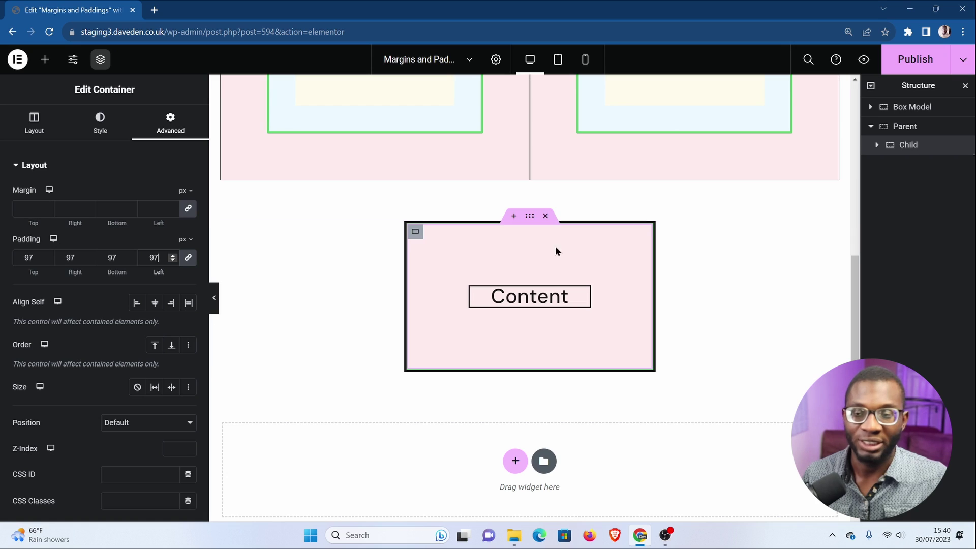
- Set the Child container's margin to 50 px on all sides
double_click(173, 207)
left_click_drag(173, 210, 173, 209)
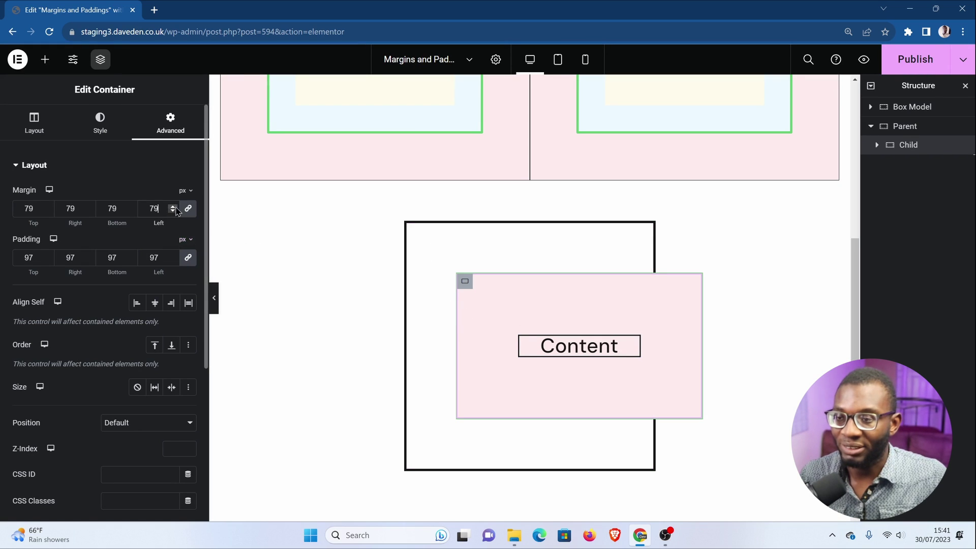
double_click(151, 206)
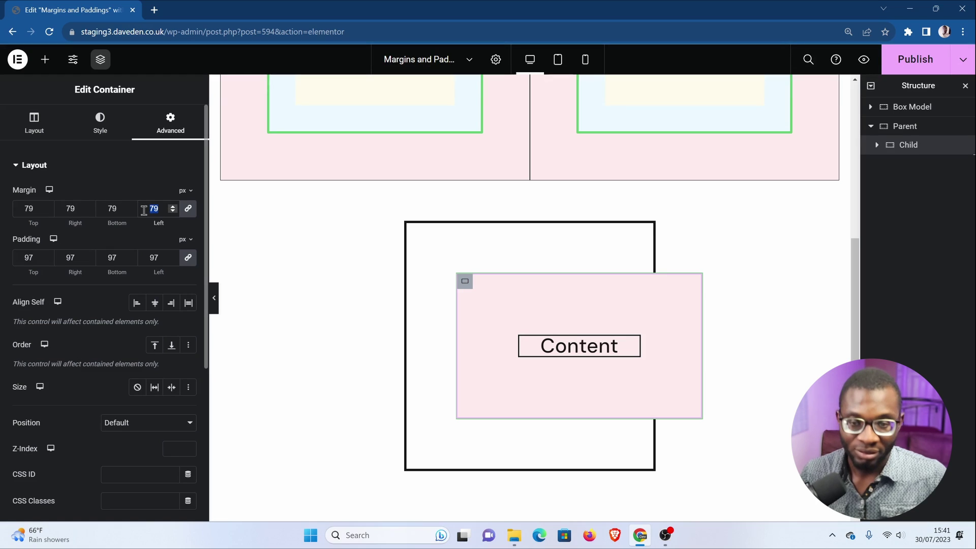
type("50")
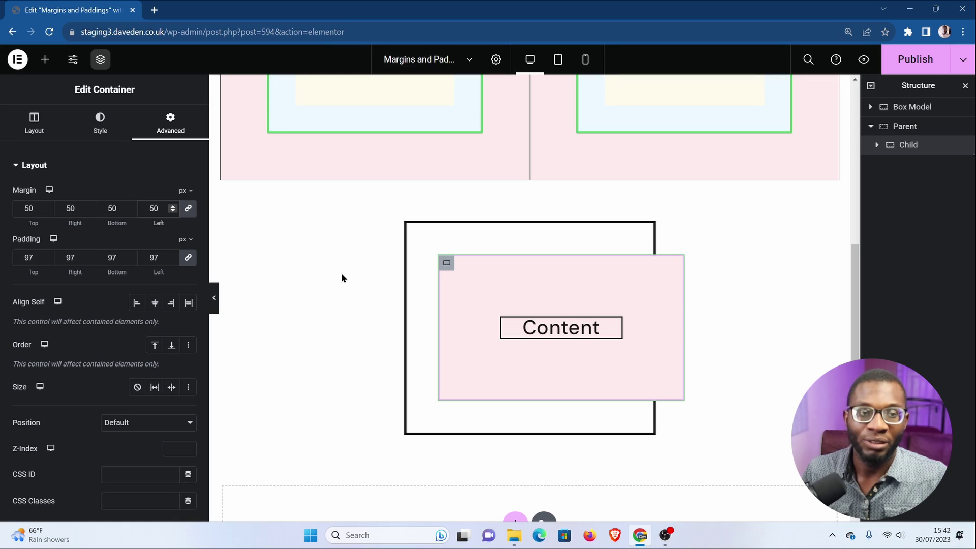
- Set the Parent container's item direction to Row - horizontal, comparing it with the vertical column direction
left_click(915, 127)
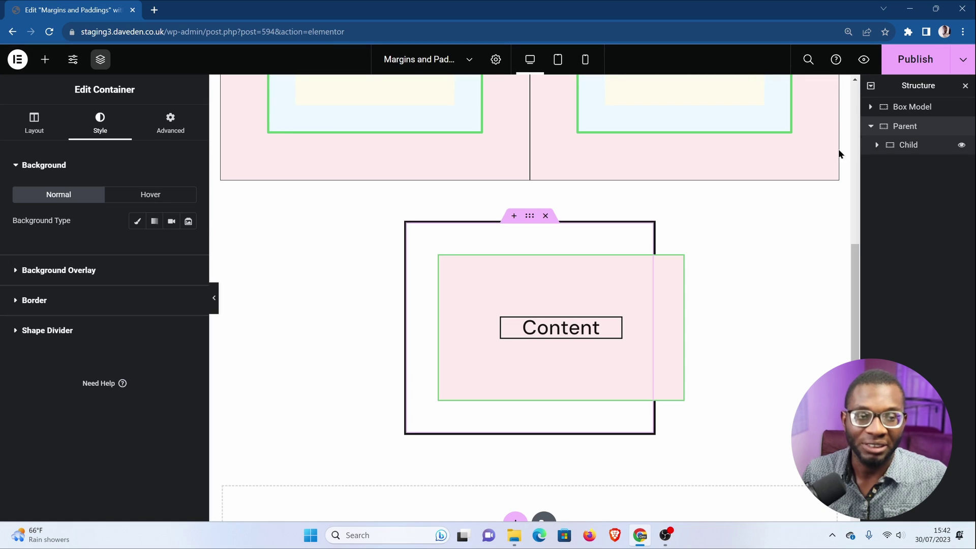
left_click(31, 143)
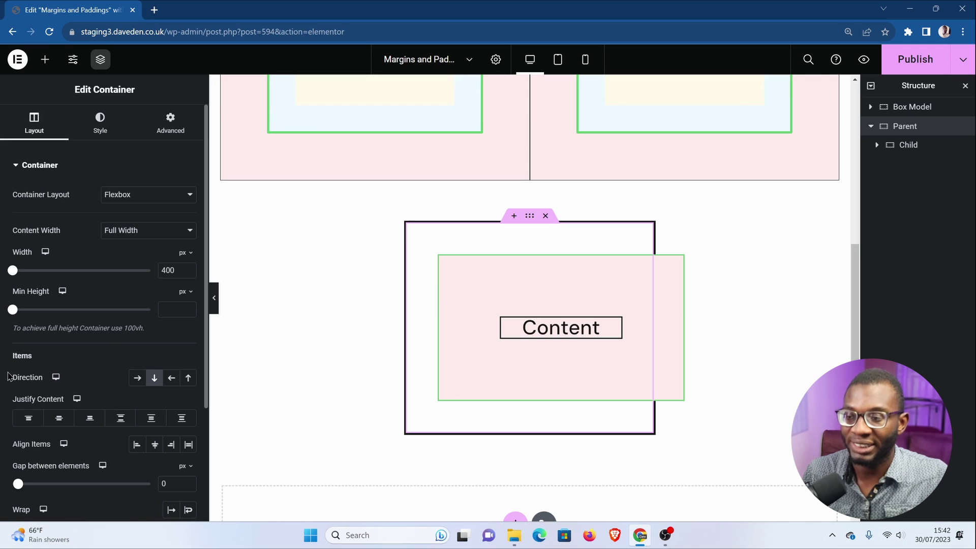
left_click(136, 385)
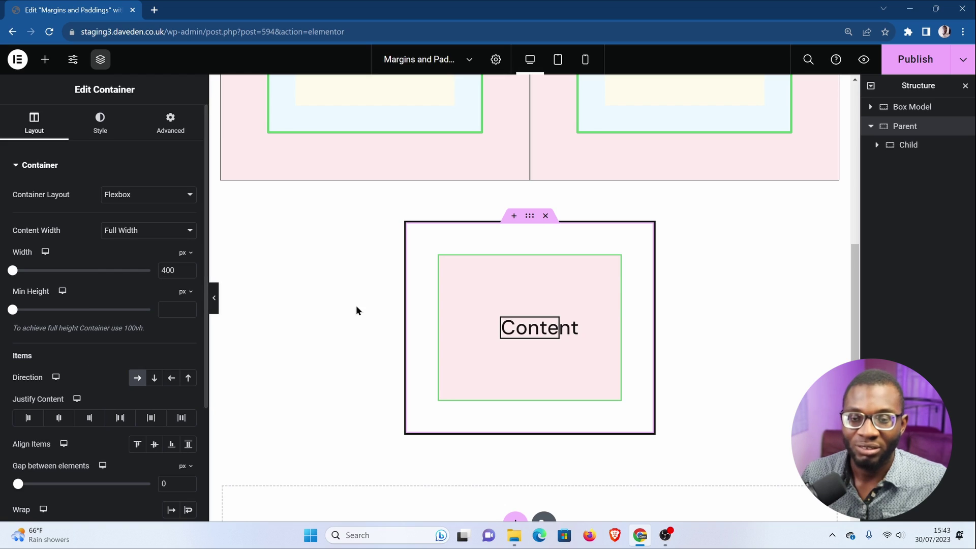
left_click(154, 379)
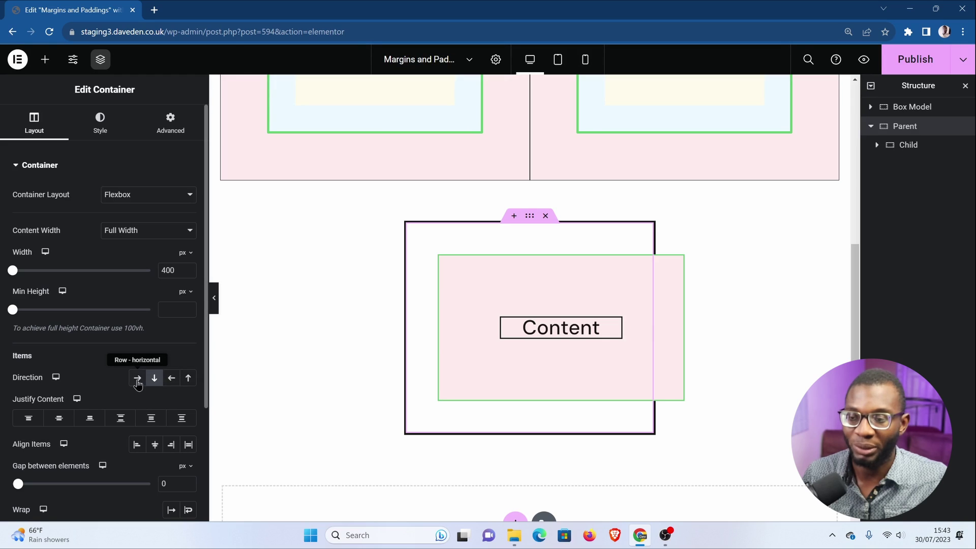
left_click(137, 381)
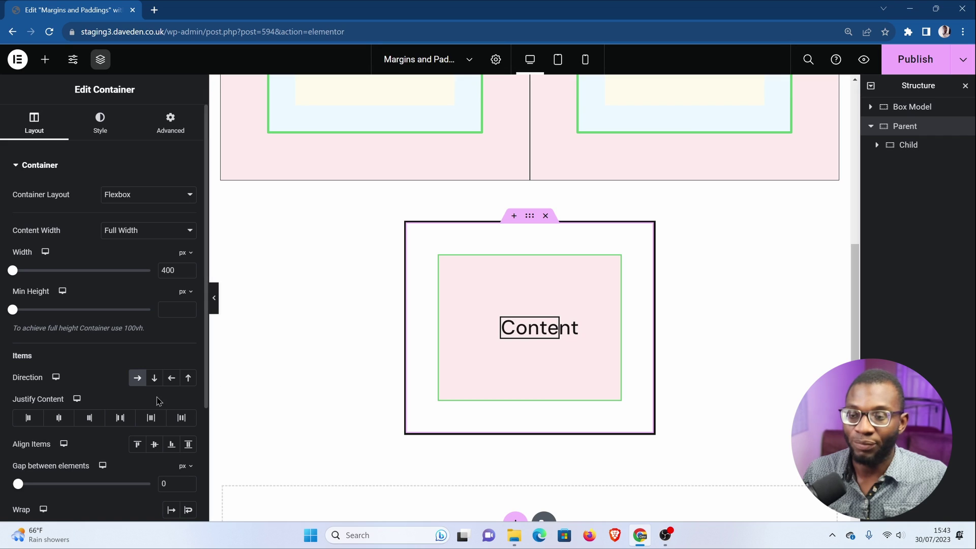
- Try the Child container's size set to None and switch it to Shrink
left_click(910, 145)
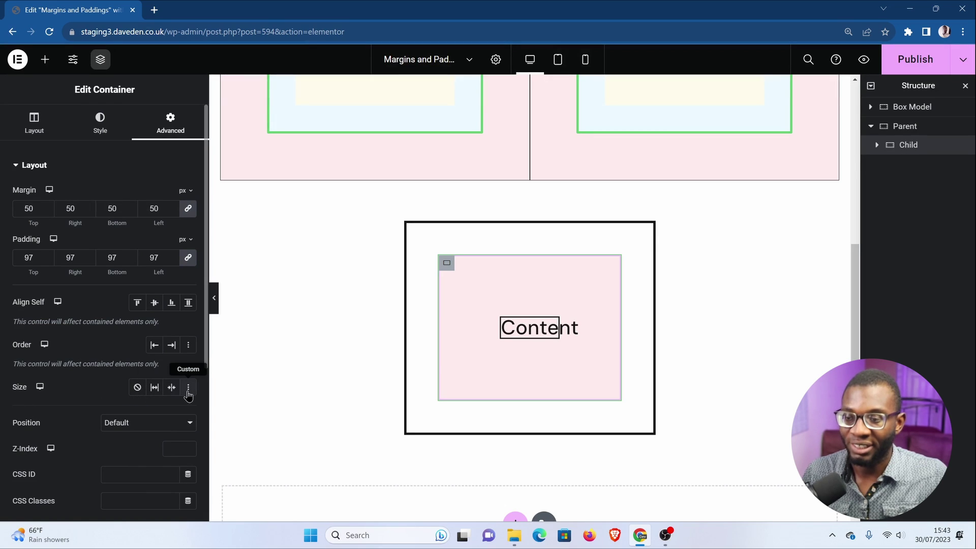
left_click(137, 388)
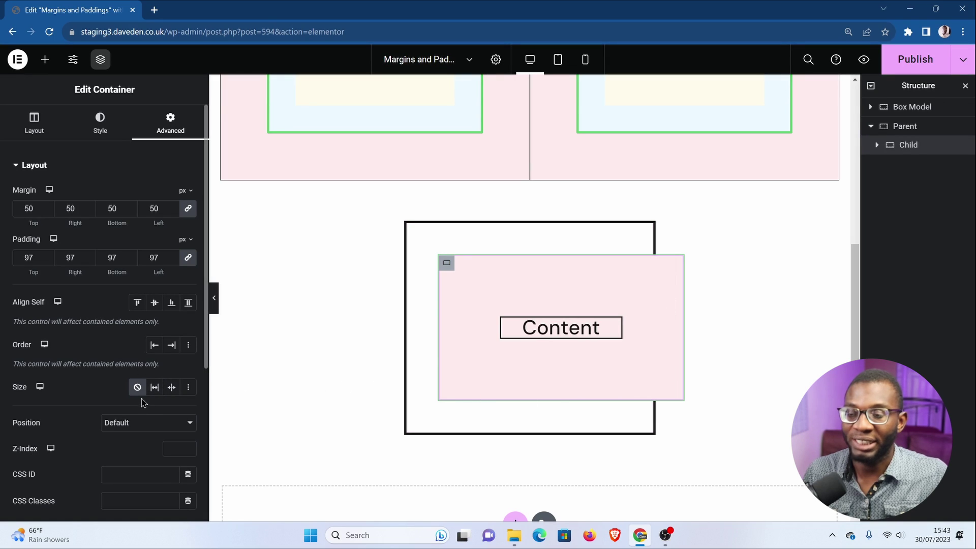
left_click(169, 389)
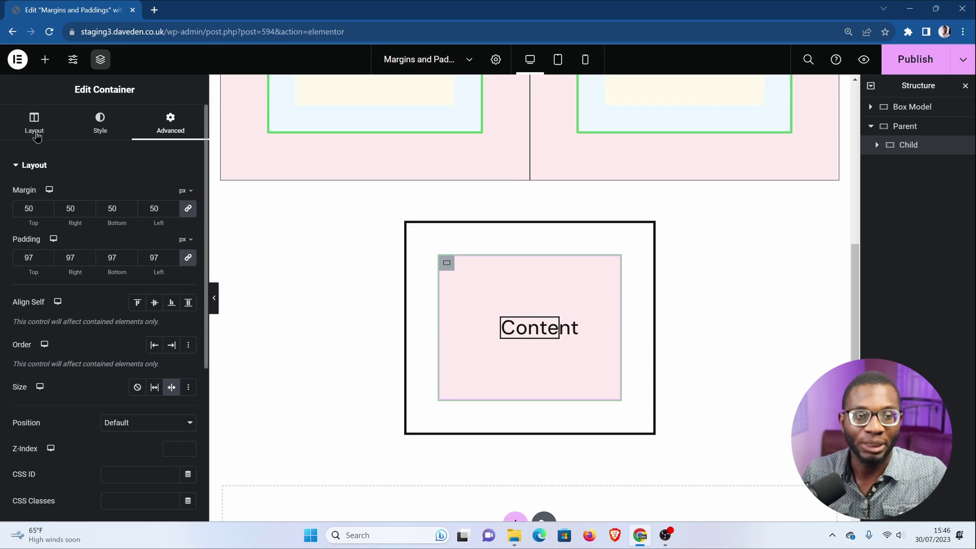
- Try duplicating the Child container inside the row-direction Parent, and delete the copy
left_click(422, 315)
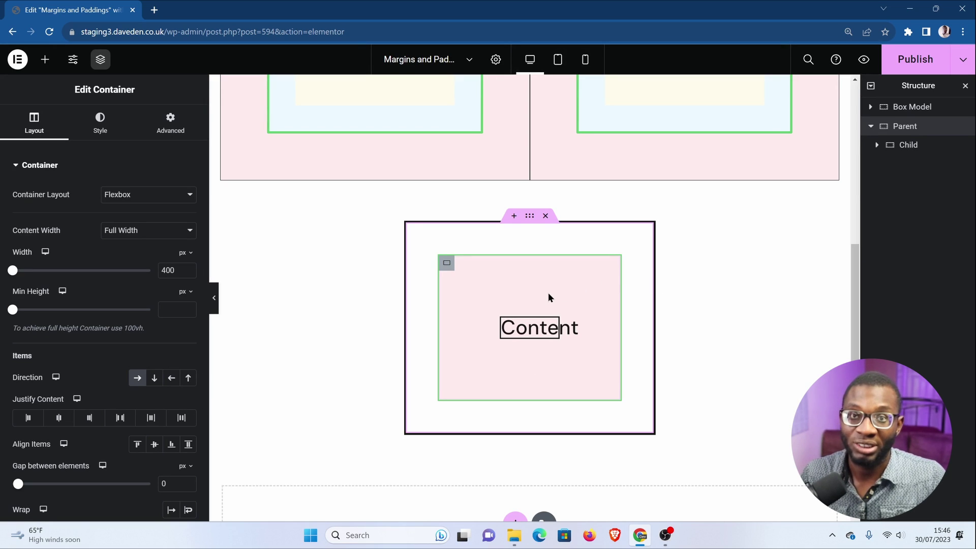
right_click(446, 267)
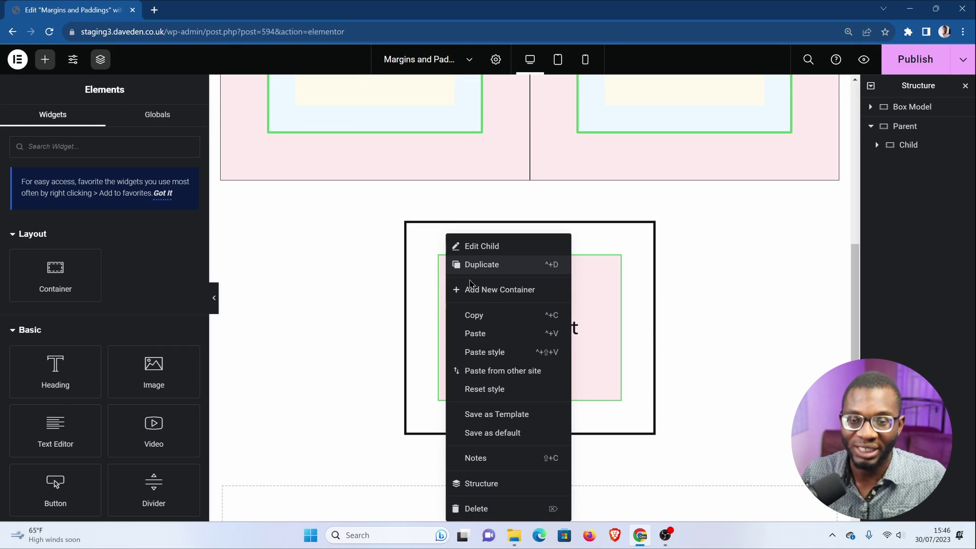
left_click(513, 269)
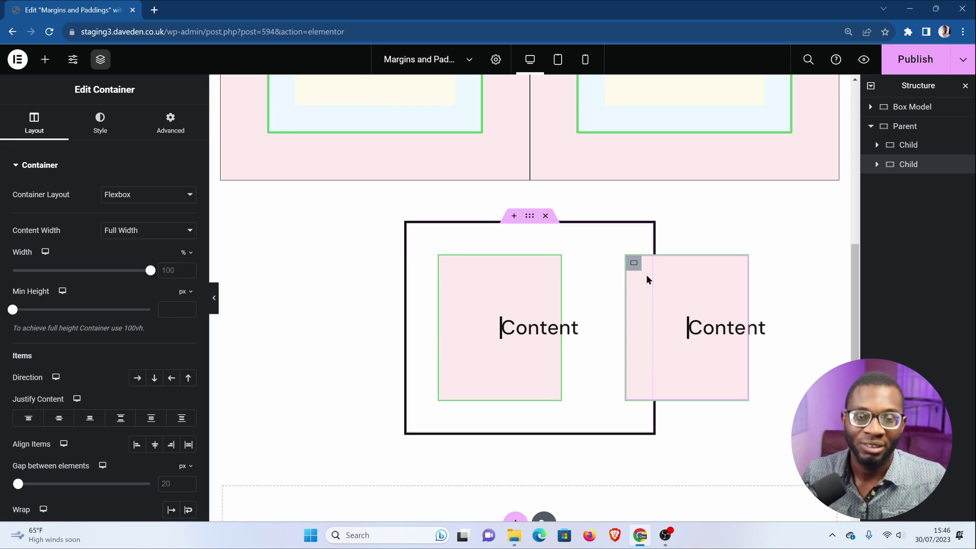
right_click(634, 263)
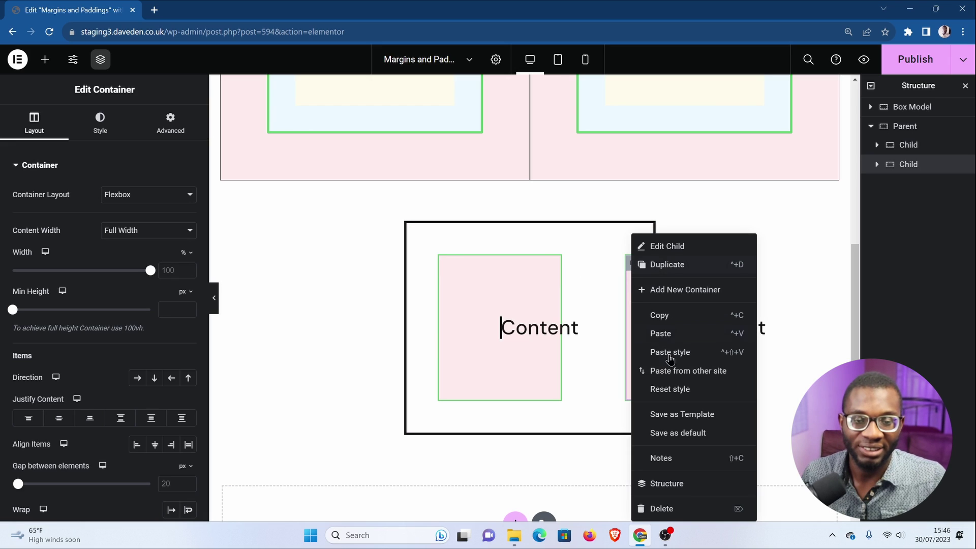
left_click(676, 508)
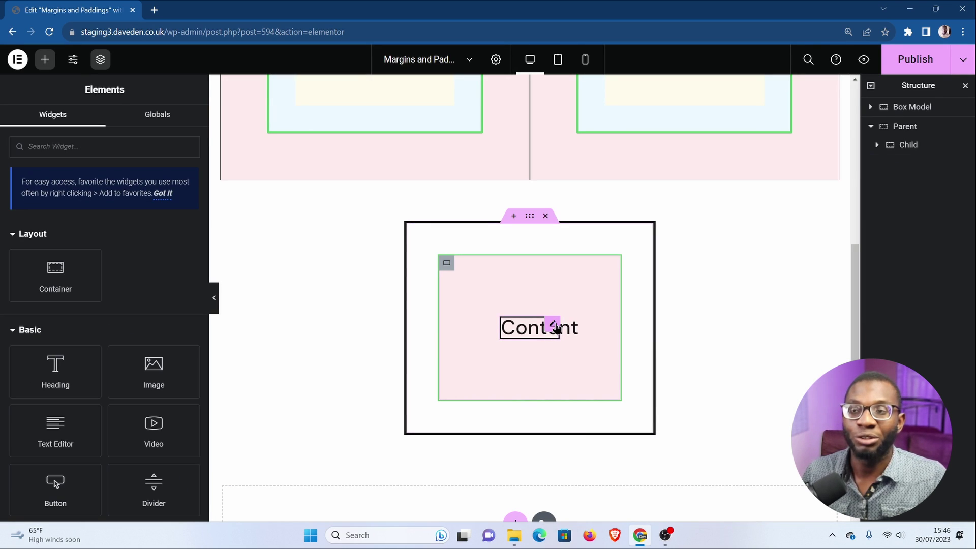
- Switch the Child container's width to a custom unit and set it to auto
left_click(448, 264)
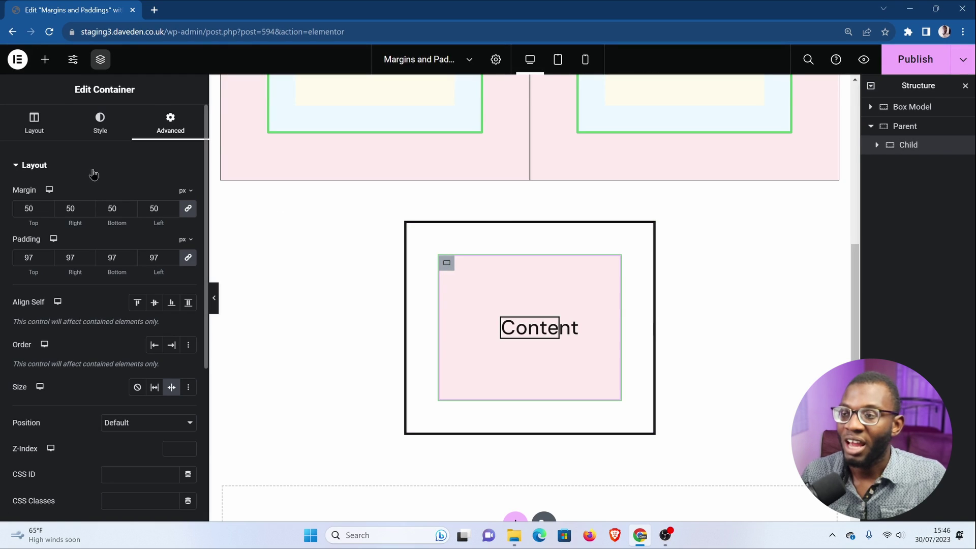
left_click(40, 130)
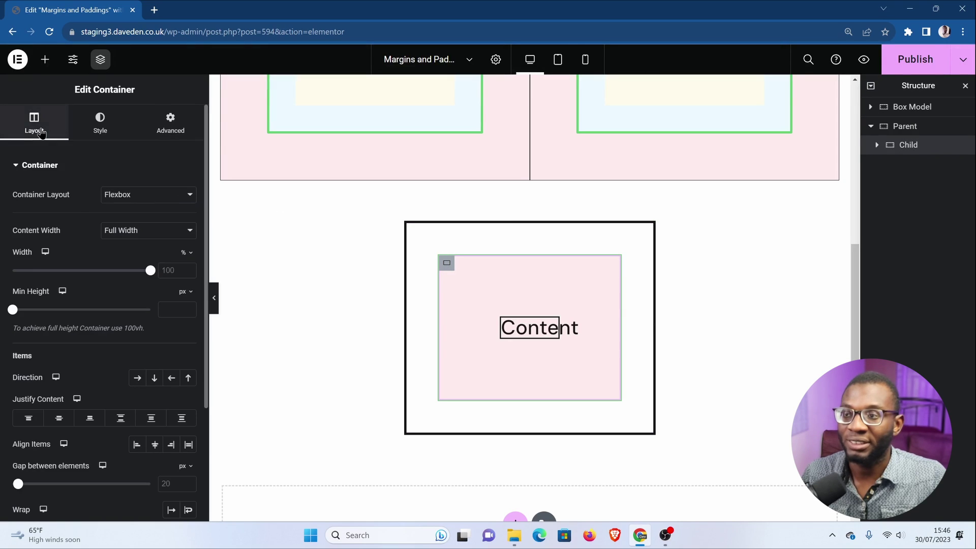
left_click(188, 254)
left_click(187, 349)
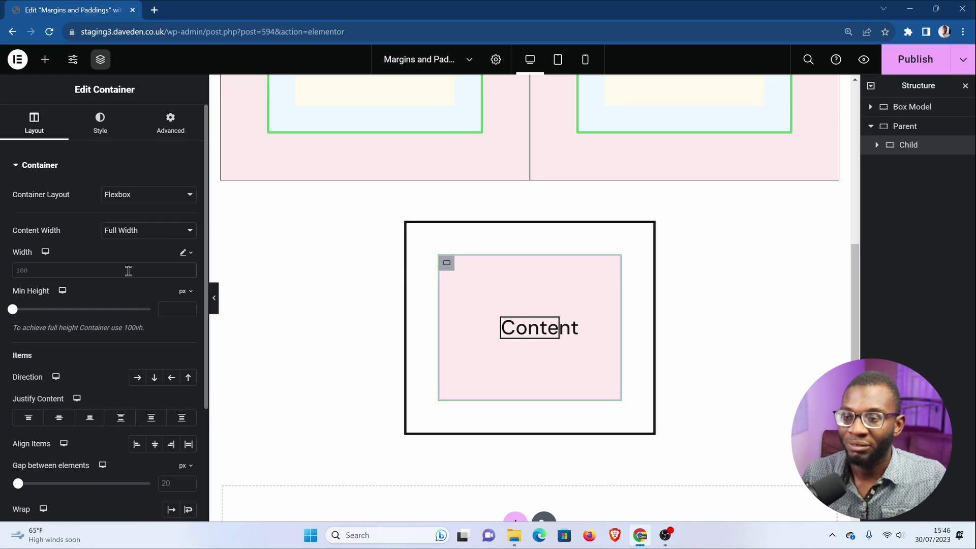
left_click(128, 271)
type("auto")
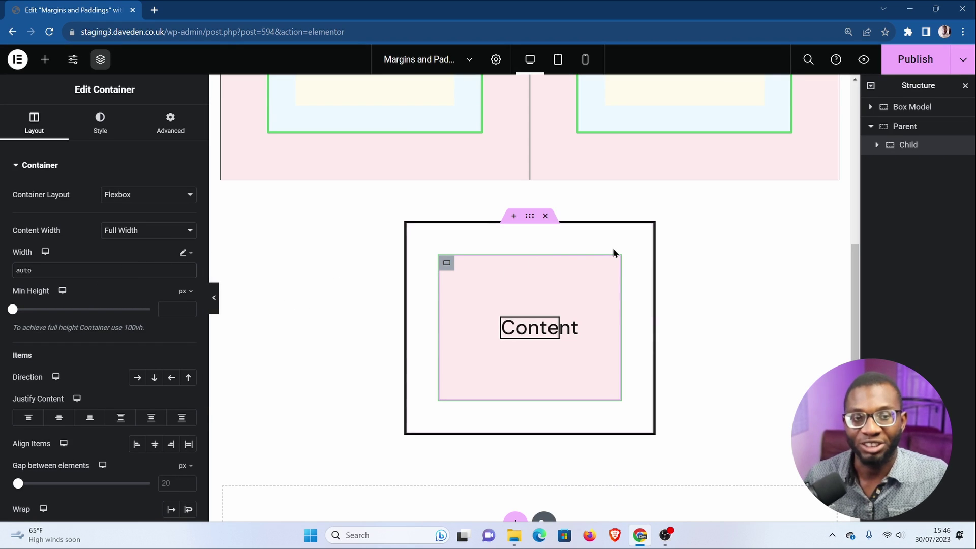
- Set the Parent container's item direction to column and try it with a duplicate of the Child, deleting the copy again
left_click(914, 127)
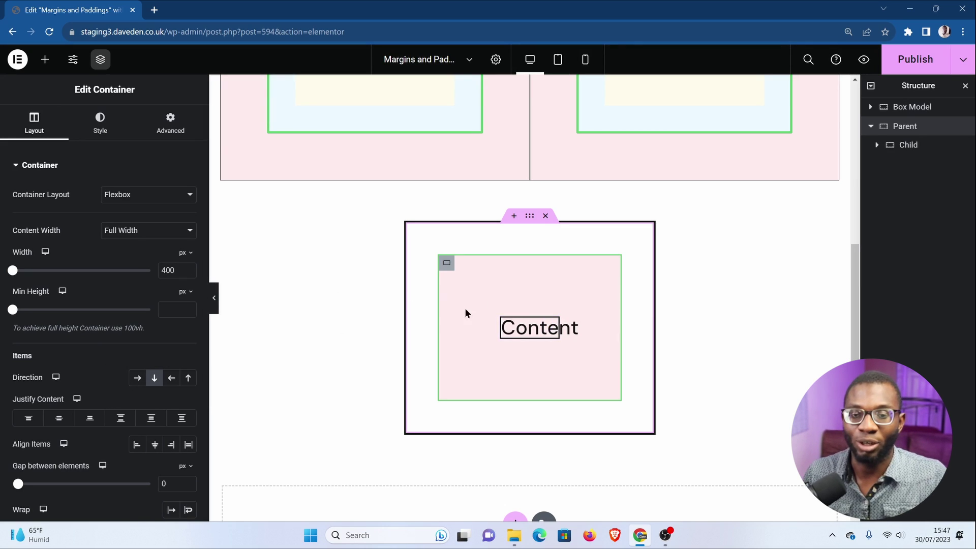
right_click(447, 263)
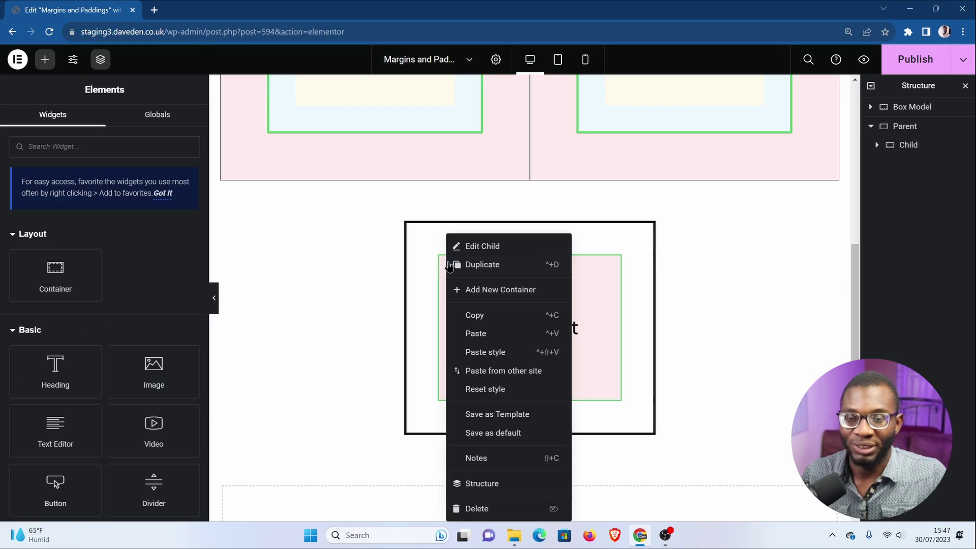
left_click(504, 265)
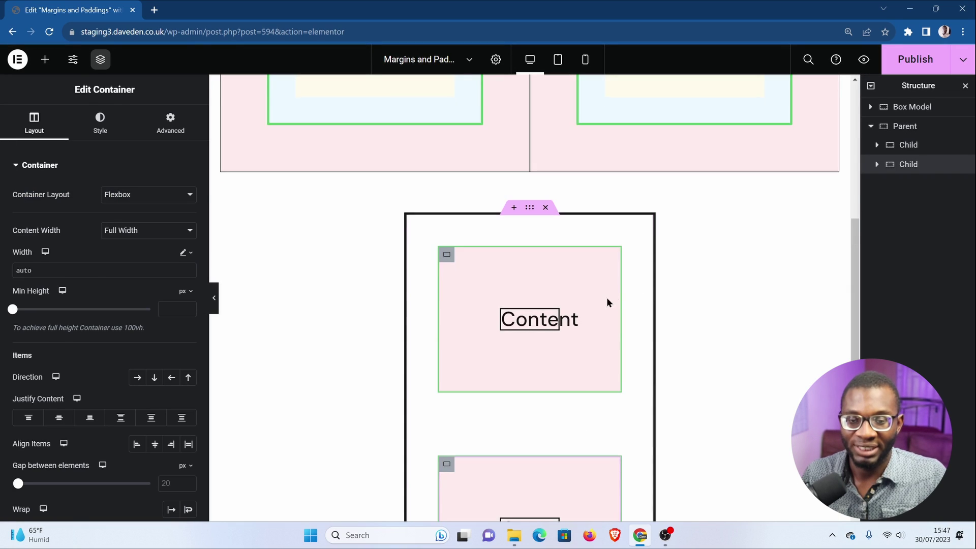
scroll(606, 297, "down", 2)
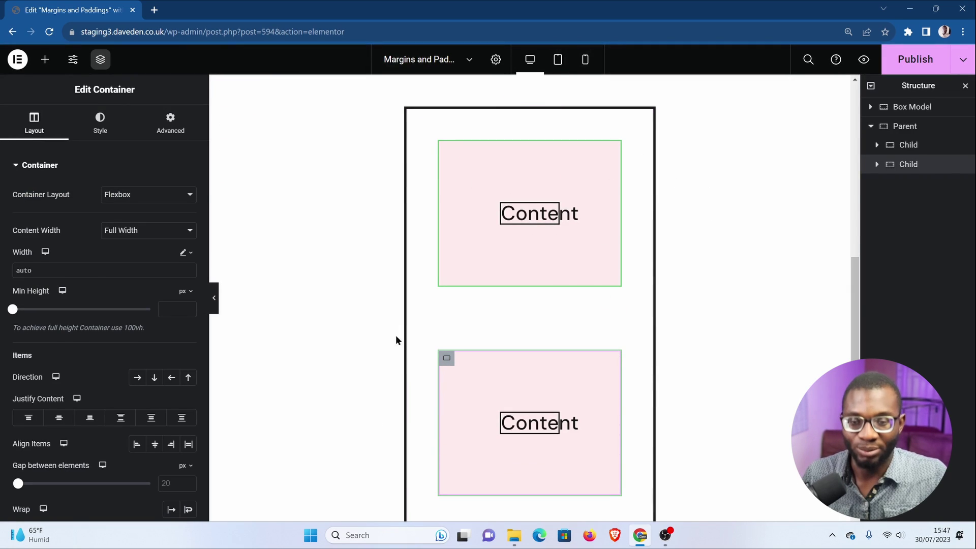
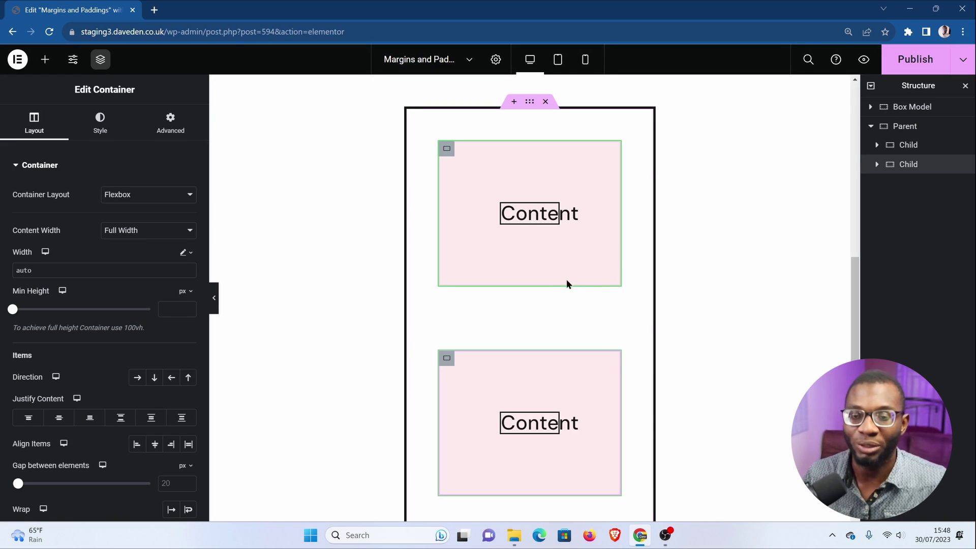
right_click(447, 361)
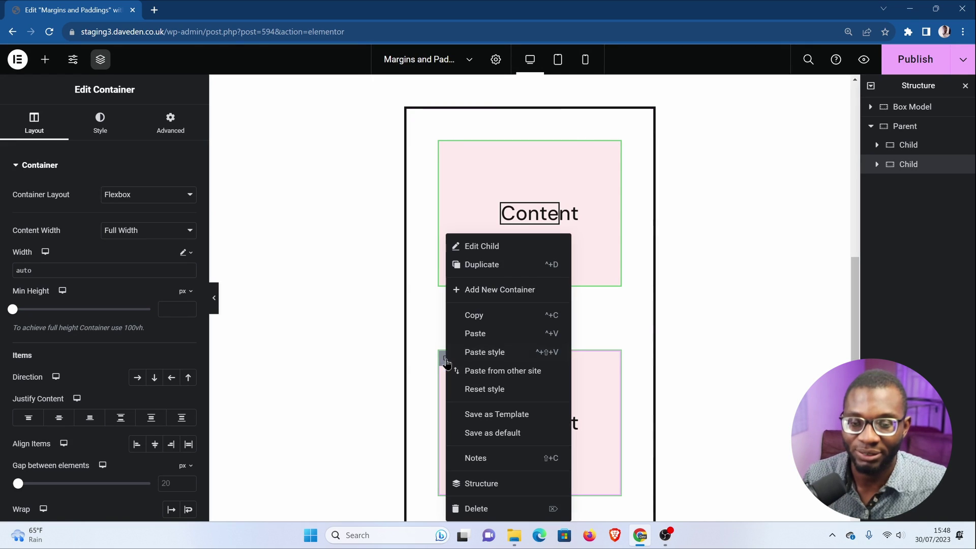
left_click(492, 508)
- Set the Child container's width to 80 %
left_click(446, 149)
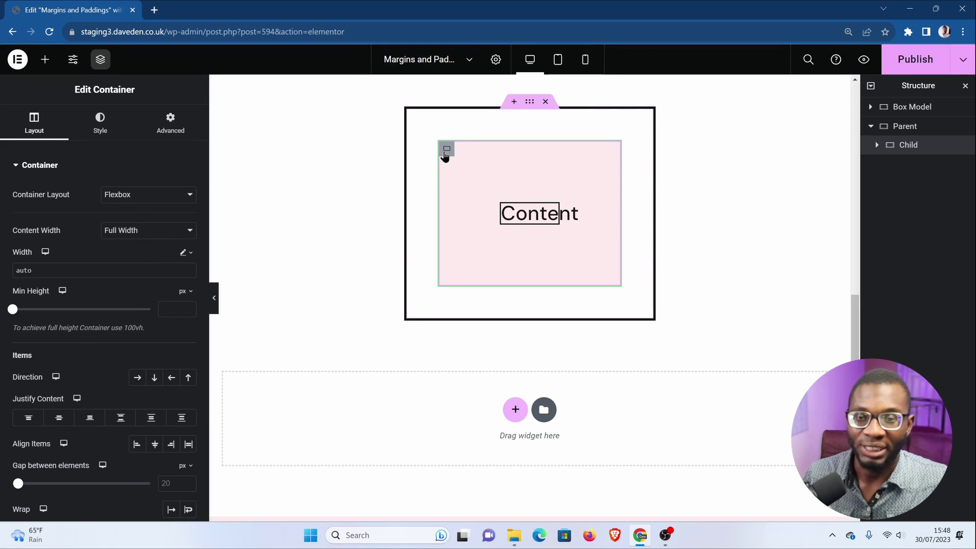
double_click(54, 271)
left_click(186, 252)
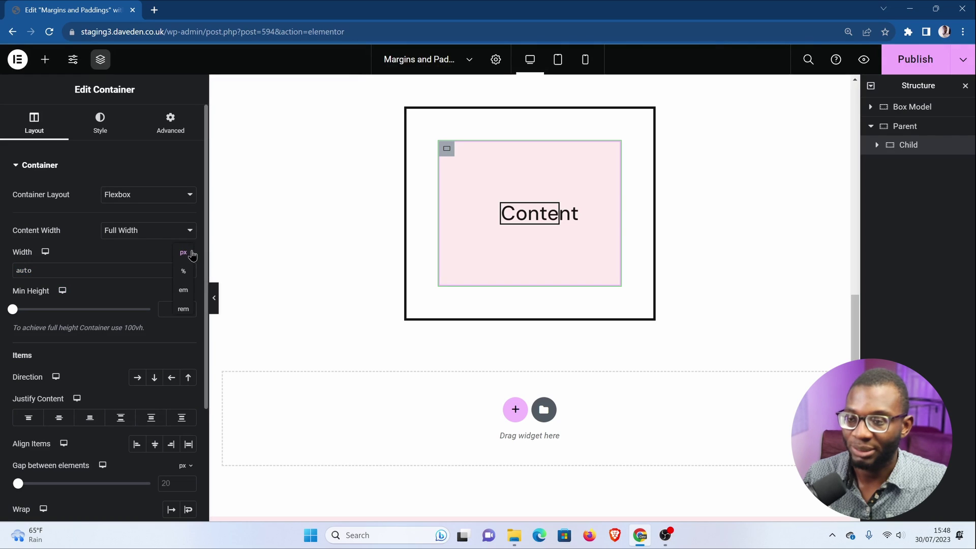
left_click(184, 275)
left_click(170, 270)
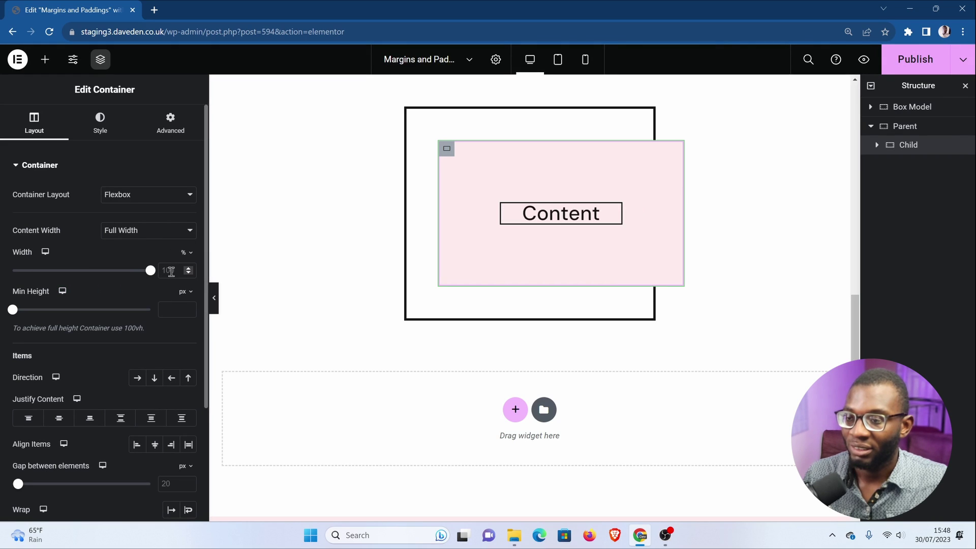
type("80")
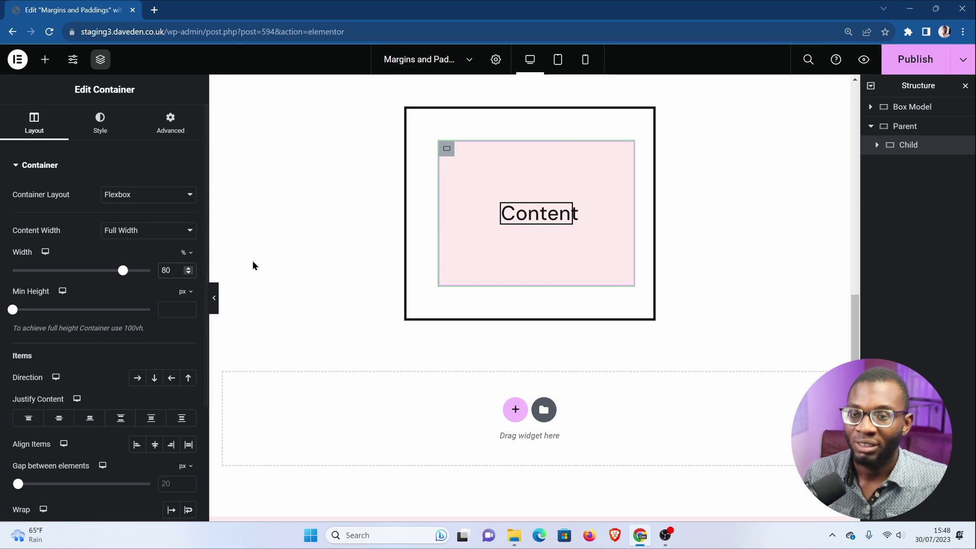
- Switch the Child container's margin to the custom unit and set its right and left margins to auto
left_click(170, 125)
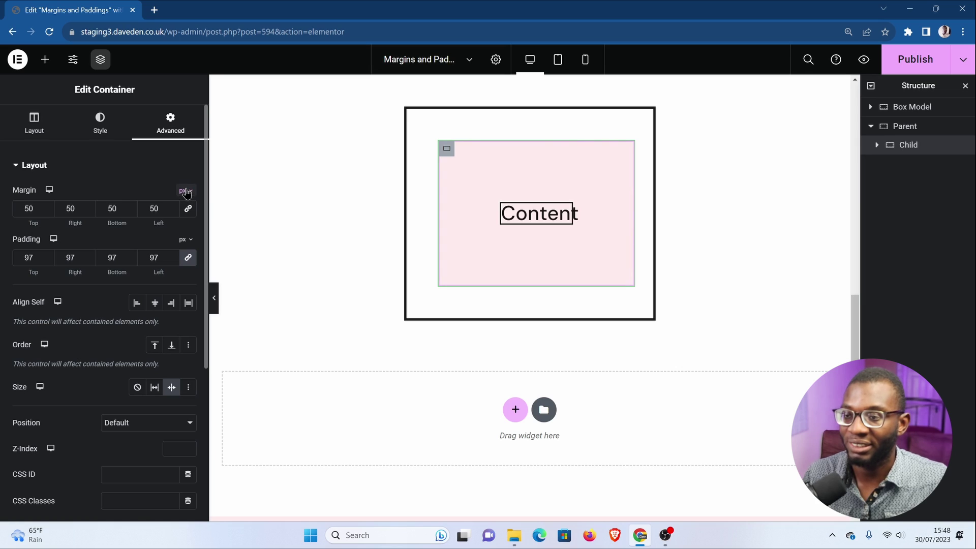
left_click(188, 267)
left_click(184, 286)
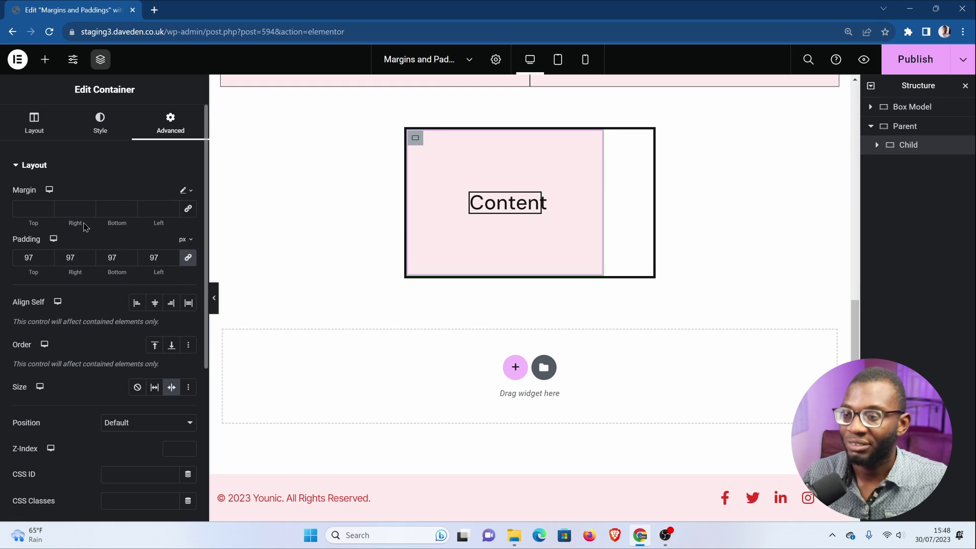
left_click(60, 207)
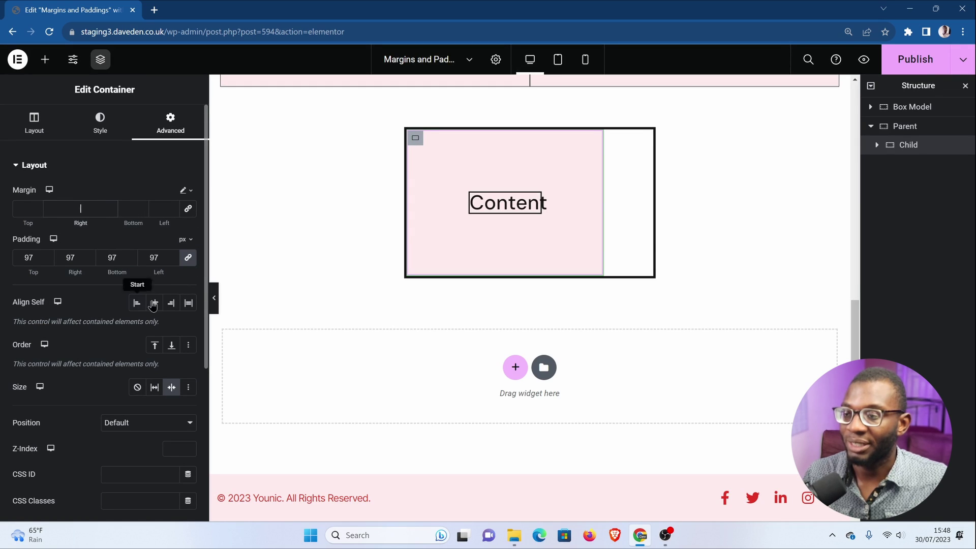
type("auto")
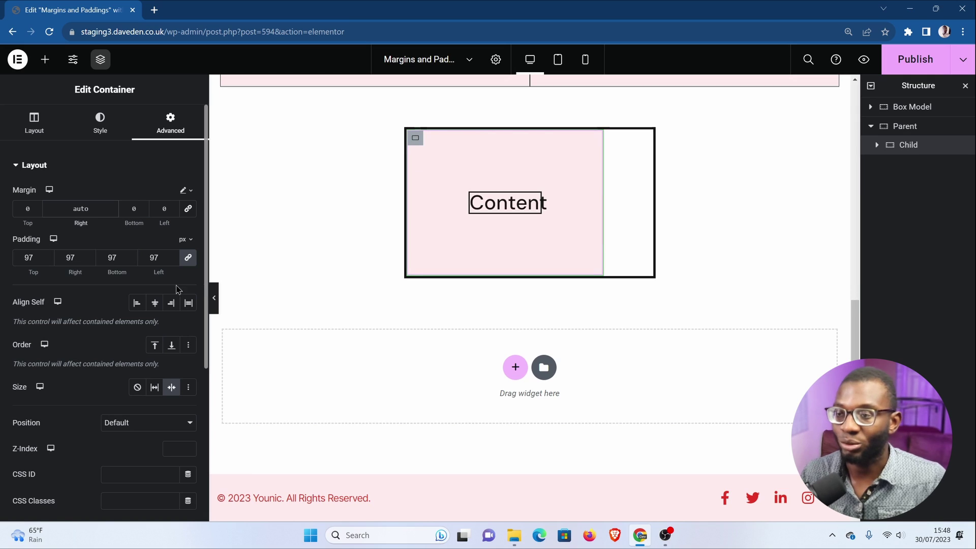
double_click(169, 207)
type("auto")
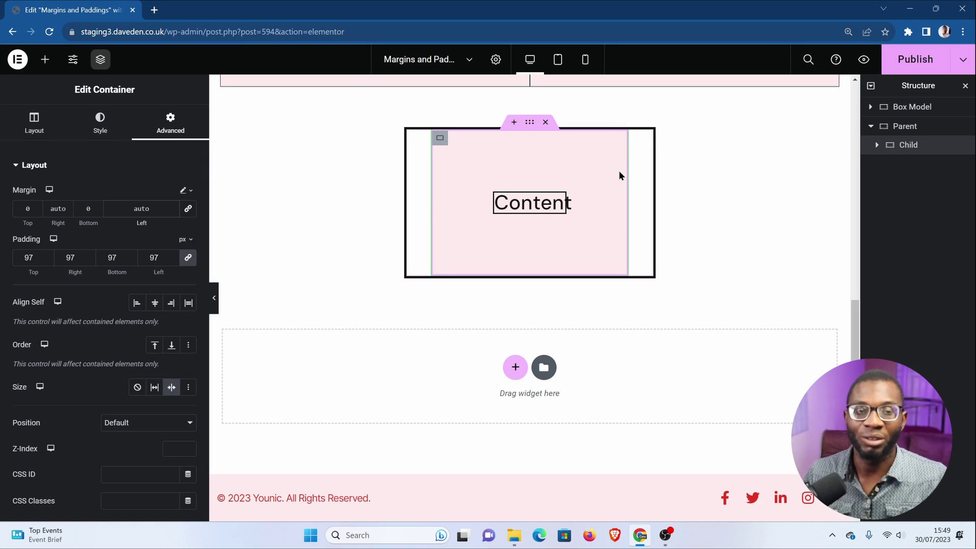
- Increase the Parent container's padding to 33 px on all sides
left_click(924, 128)
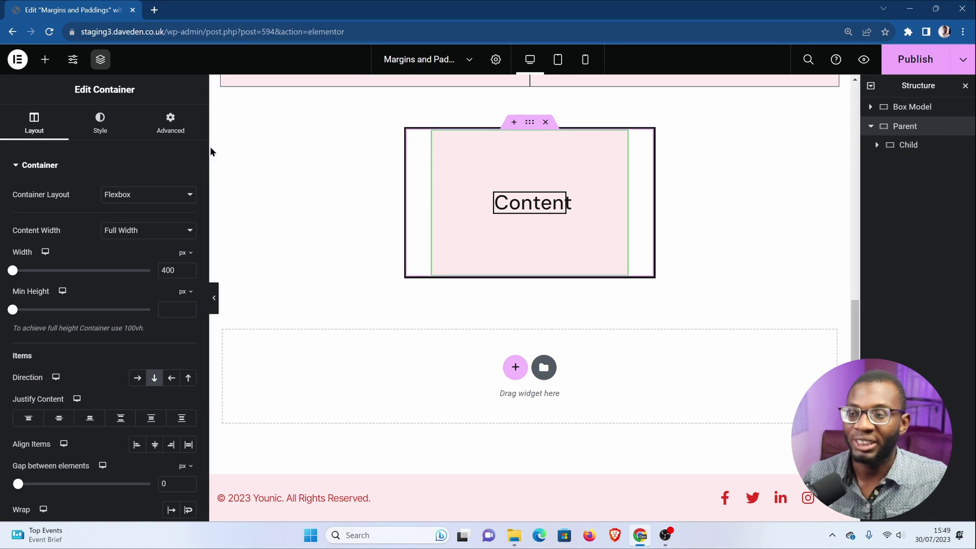
left_click(171, 123)
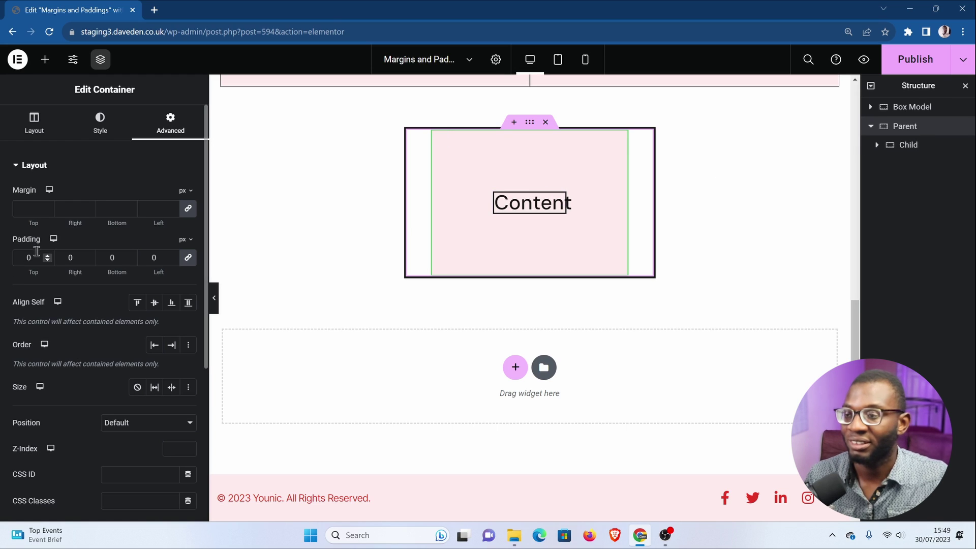
left_click(173, 255)
scroll(174, 261, "up", 10)
scroll(174, 260, "up", 20)
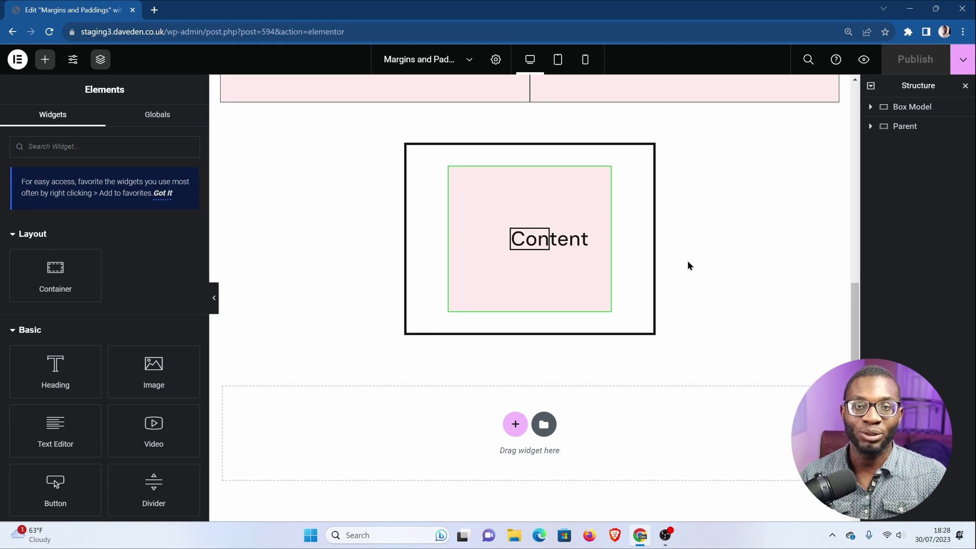
- Duplicate the Parent container together with its nested Child and Content
right_click(531, 137)
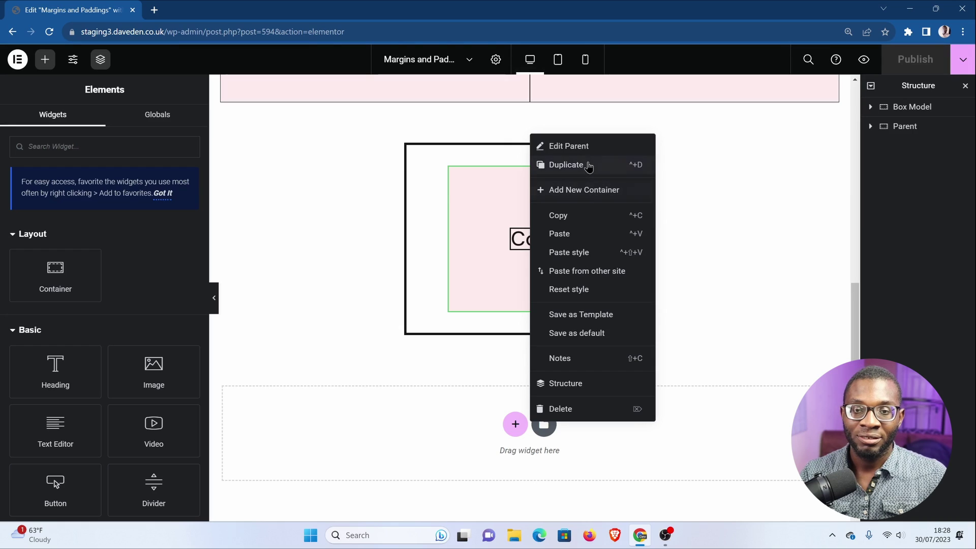
left_click(584, 167)
scroll(578, 274, "down", 4)
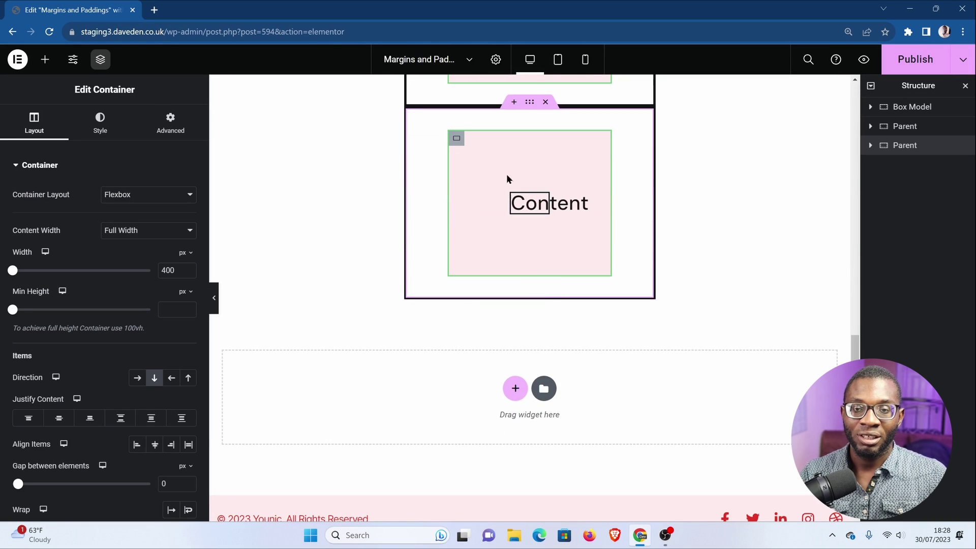
- Delete the Child container from the lower Parent copy and place a Text Editor widget there instead
right_click(457, 139)
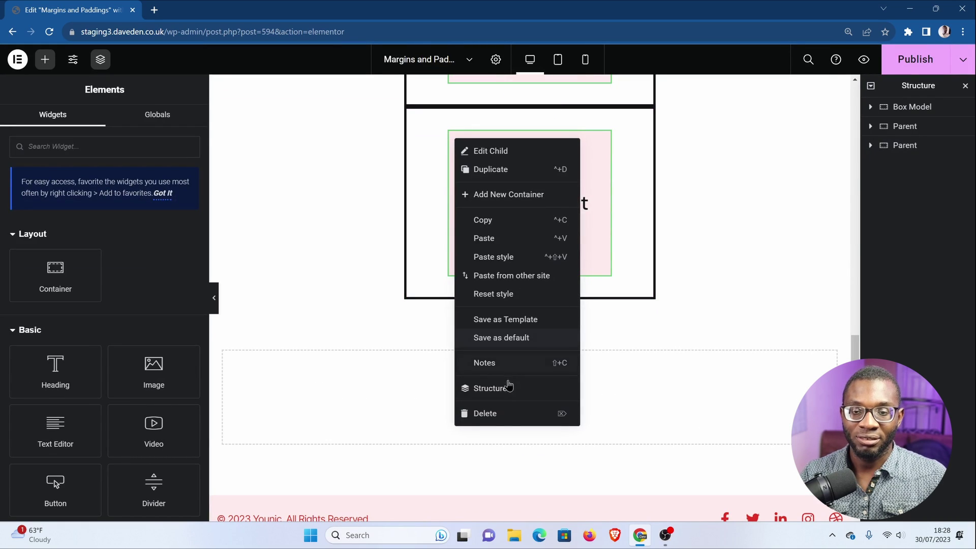
left_click(506, 420)
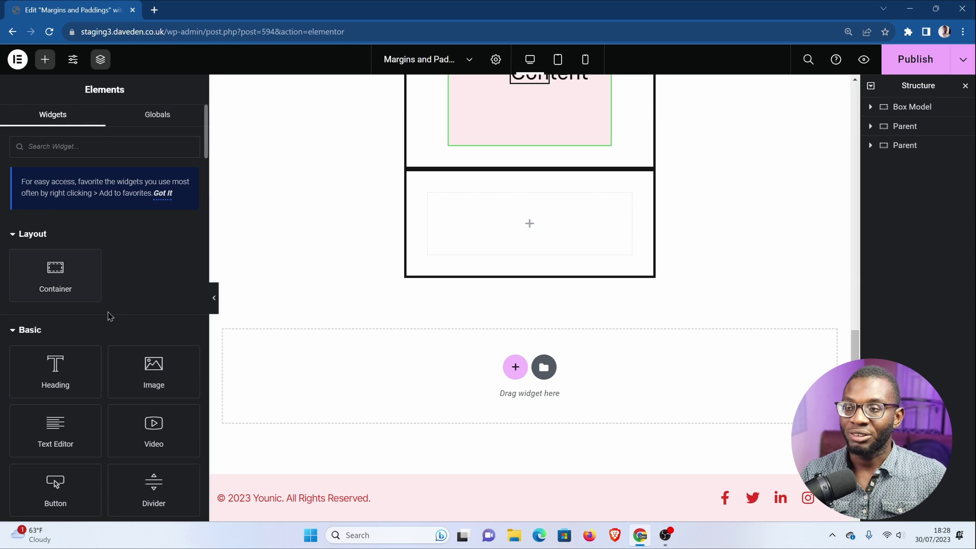
left_click_drag(54, 430, 529, 229)
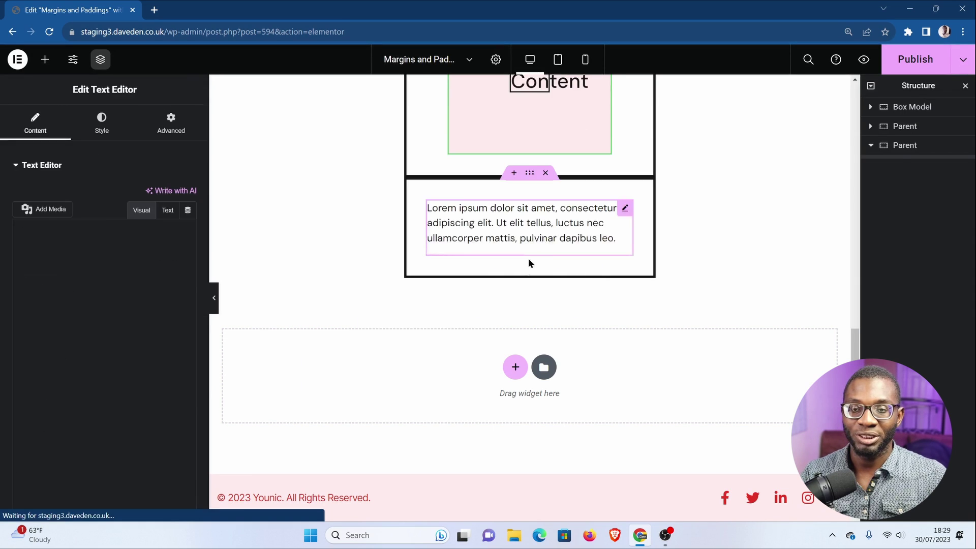
- Clear the padding on all sides of the lower Parent container
left_click(905, 145)
left_click(152, 128)
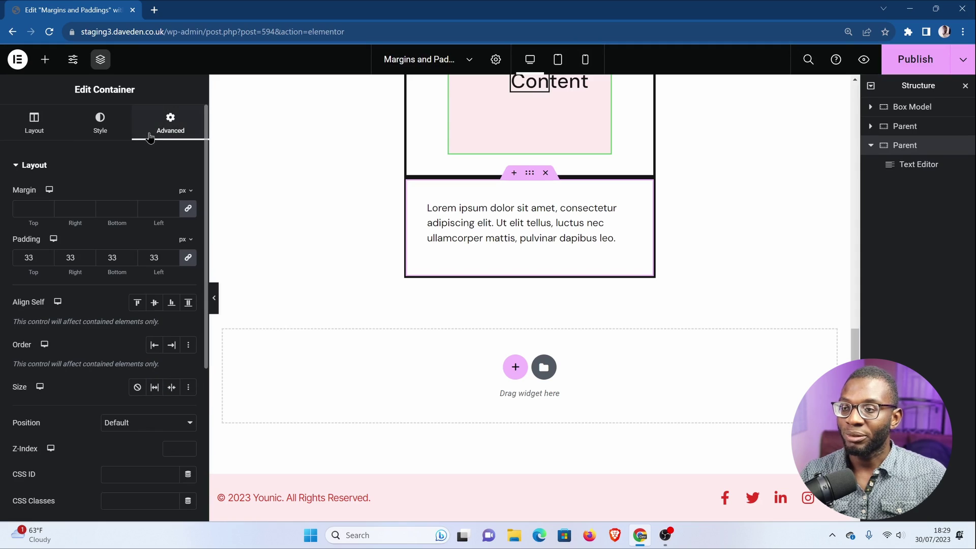
double_click(154, 258)
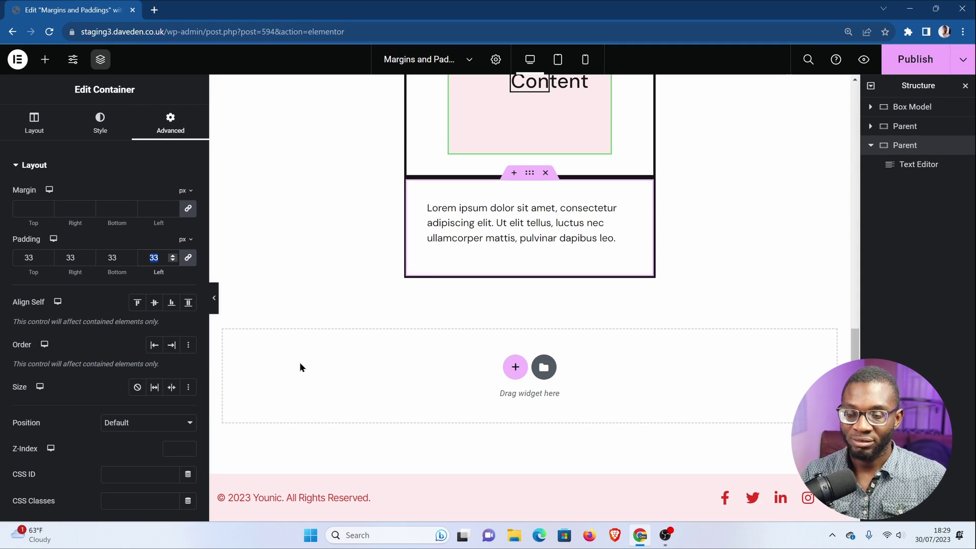
key("BackSpace")
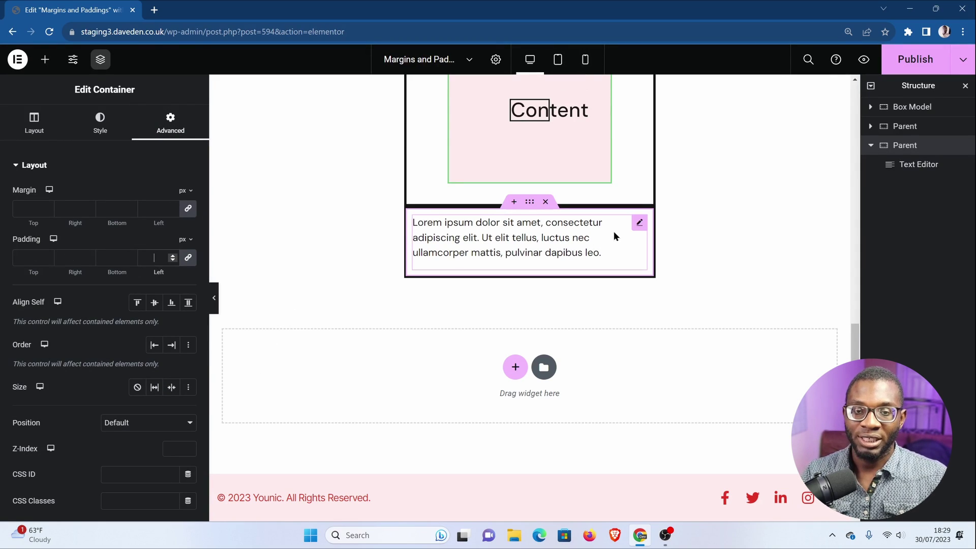
- Increase the margin of the Text Editor widget in the lower Parent to 67 px on all sides
left_click(639, 224)
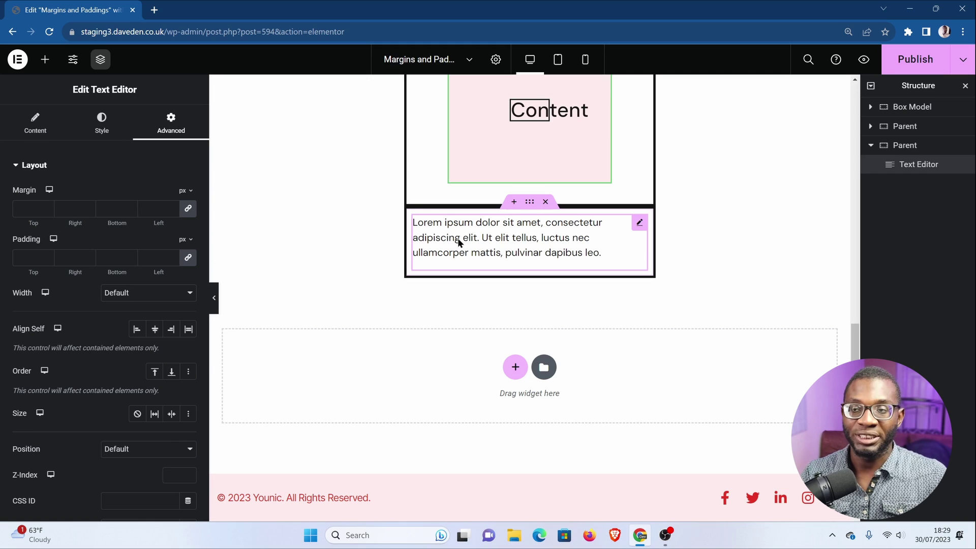
left_click(173, 209)
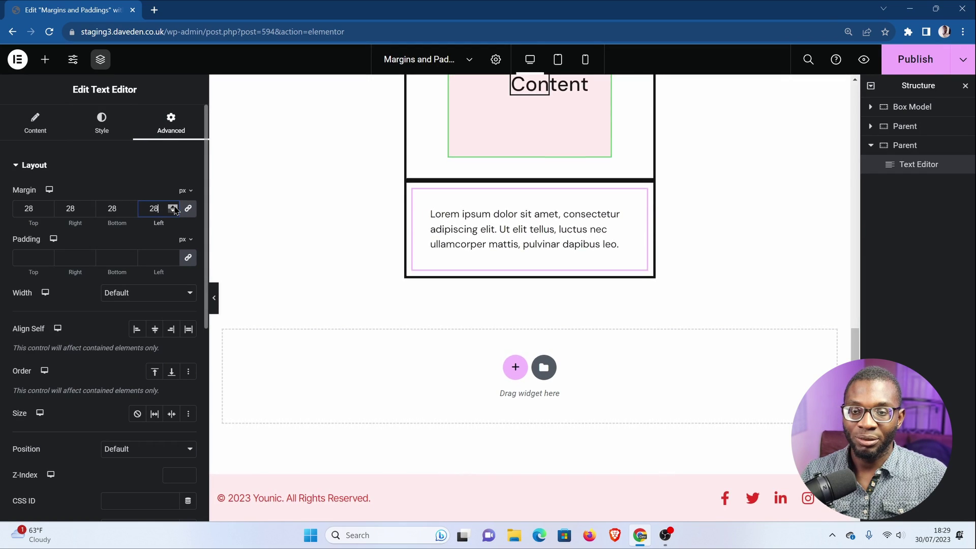
left_click_drag(174, 209, 174, 209)
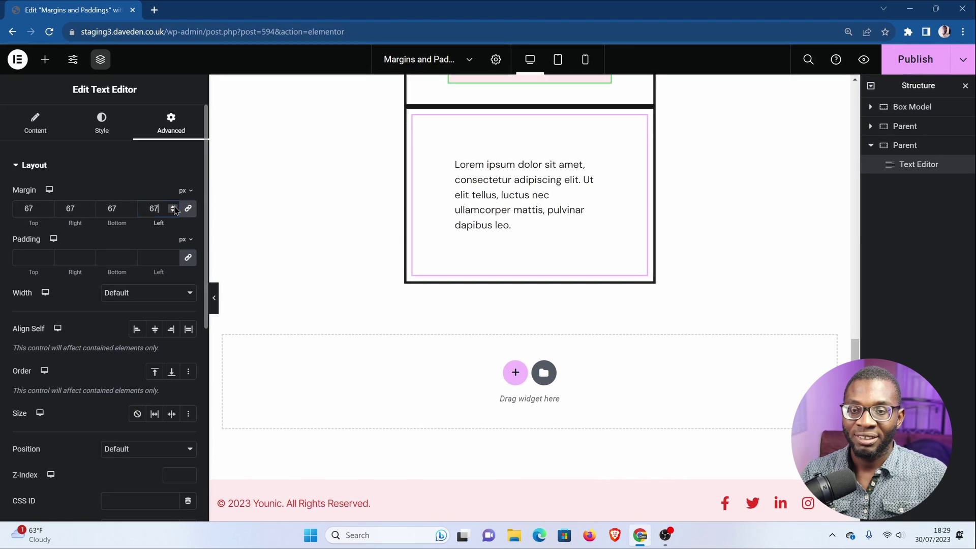